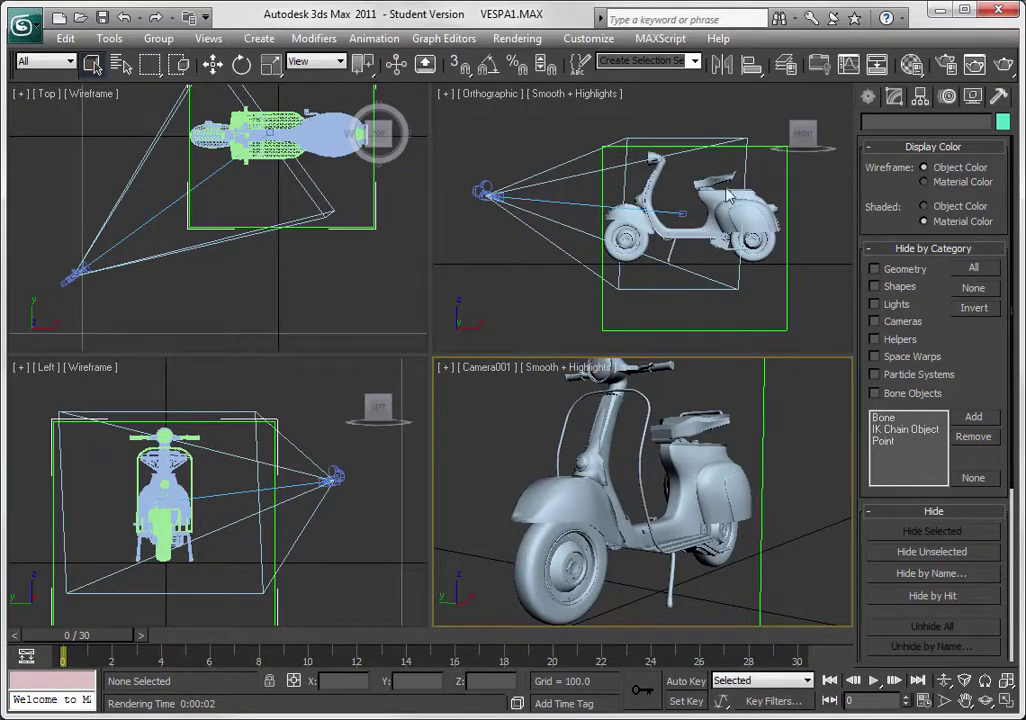
Step: Orbit the orthographic viewport, then snap it to the ViewCube's Front view
{"action": "mouse_move", "coordinate": [803, 140]}
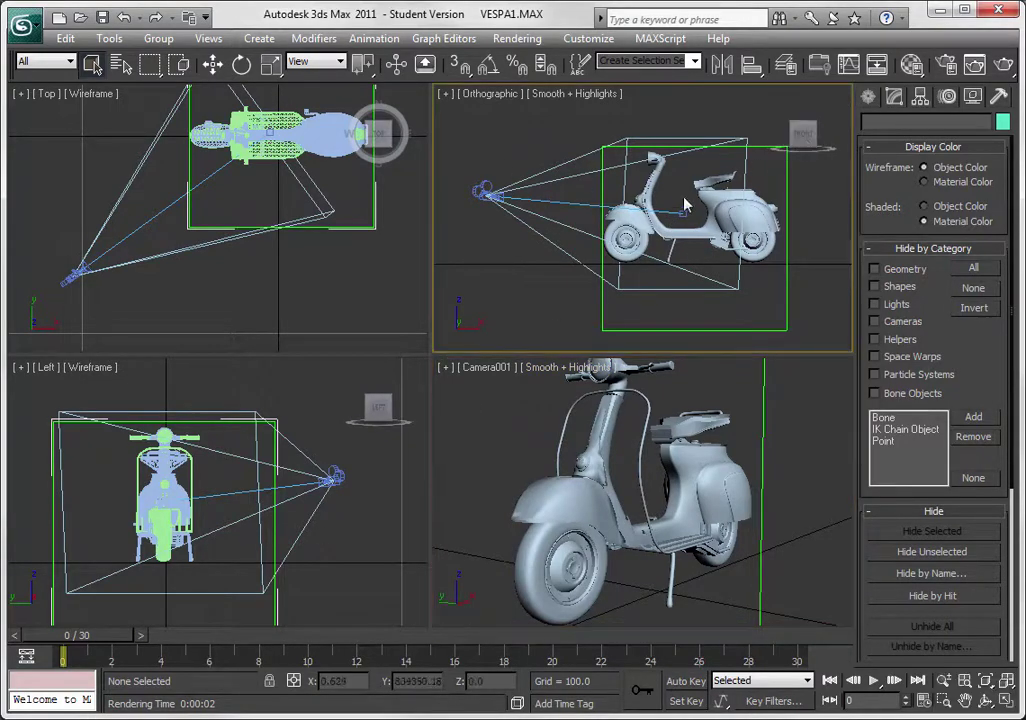
{"action": "mouse_move", "coordinate": [803, 140]}
{"action": "left_mouse_down"}
{"action": "mouse_move", "coordinate": [765, 185]}
{"action": "mouse_move", "coordinate": [645, 185]}
{"action": "mouse_move", "coordinate": [645, 205]}
{"action": "mouse_move", "coordinate": [808, 142]}
{"action": "left_mouse_up"}
{"action": "left_click", "coordinate": [807, 140]}
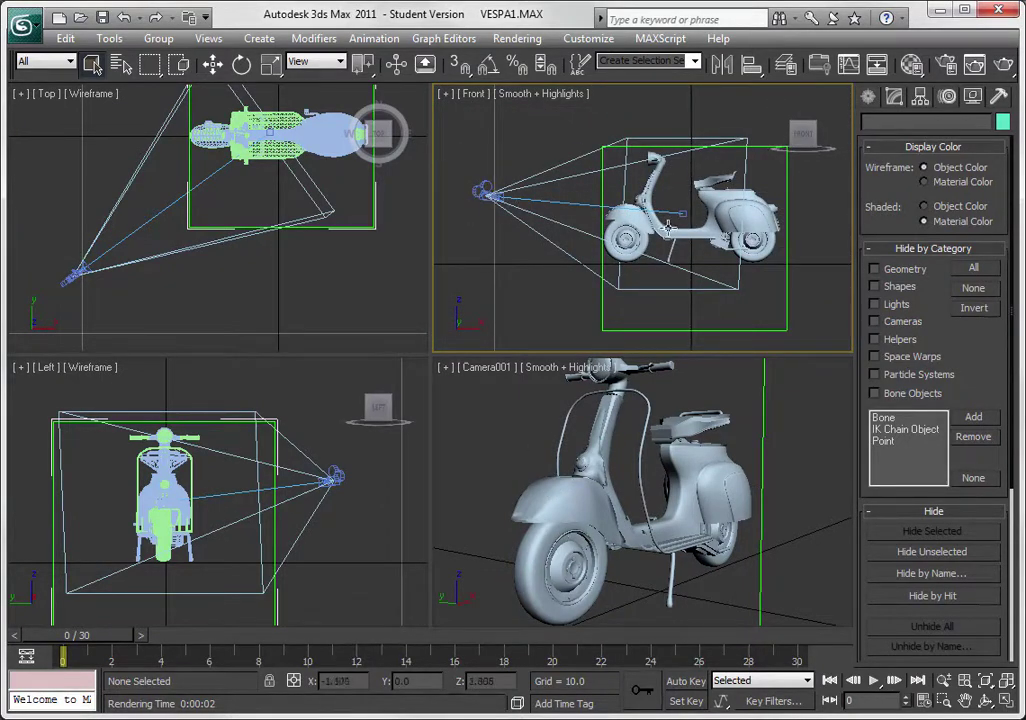
Step: Activate the Camera001 viewport, preview a later frame, and render the camera view at frame 0
{"action": "left_click", "coordinate": [490, 445]}
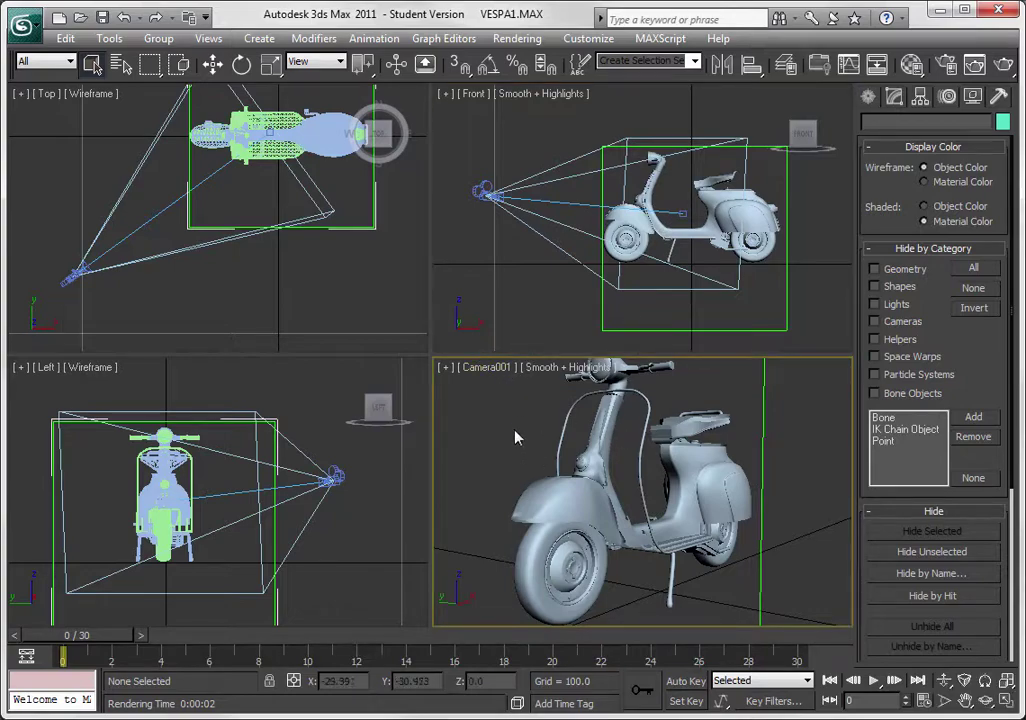
{"action": "left_click_drag", "start_coordinate": [95, 645], "coordinate": [62, 648]}
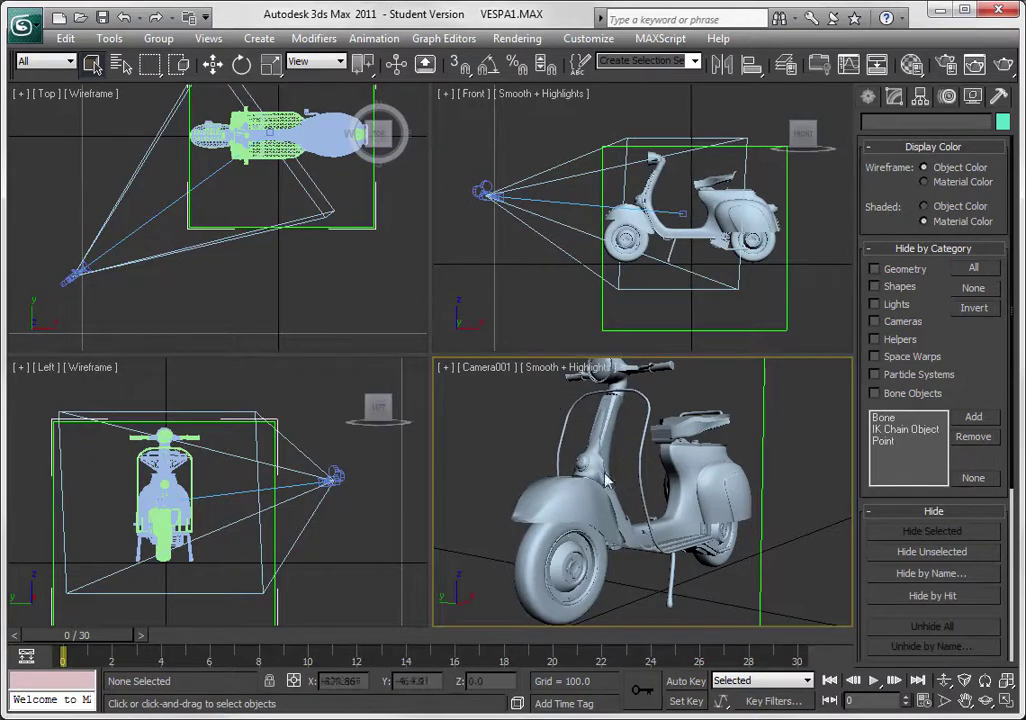
{"action": "left_click", "coordinate": [975, 64]}
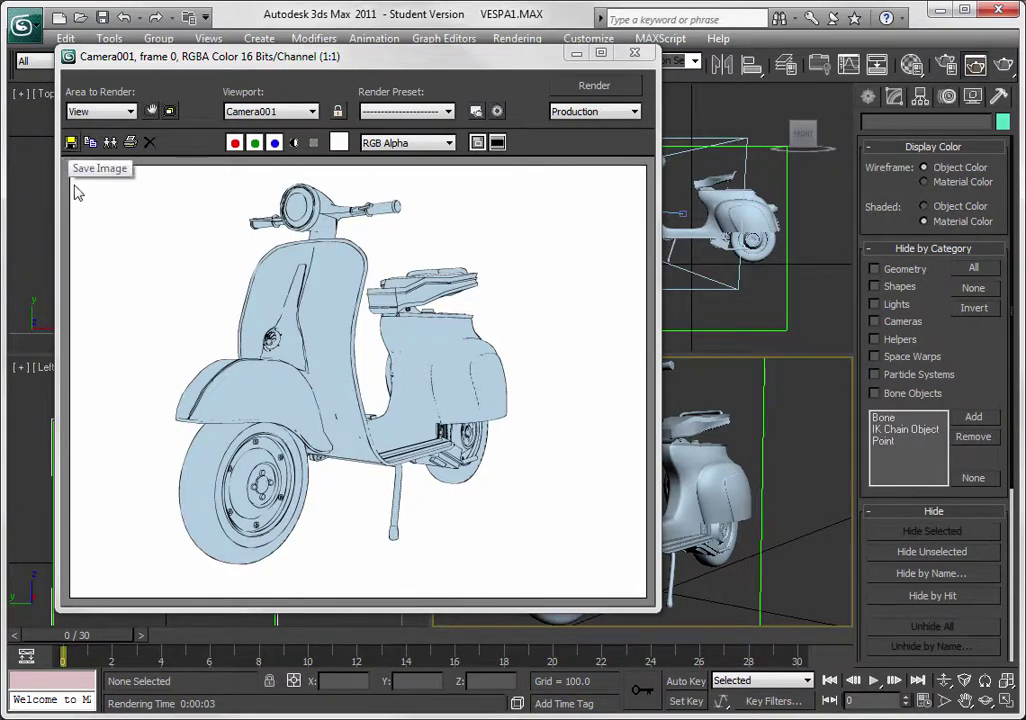
Step: Render the Camera001 view frame by frame through frame 3, then close the Rendered Frame Window
{"action": "left_click", "coordinate": [142, 638]}
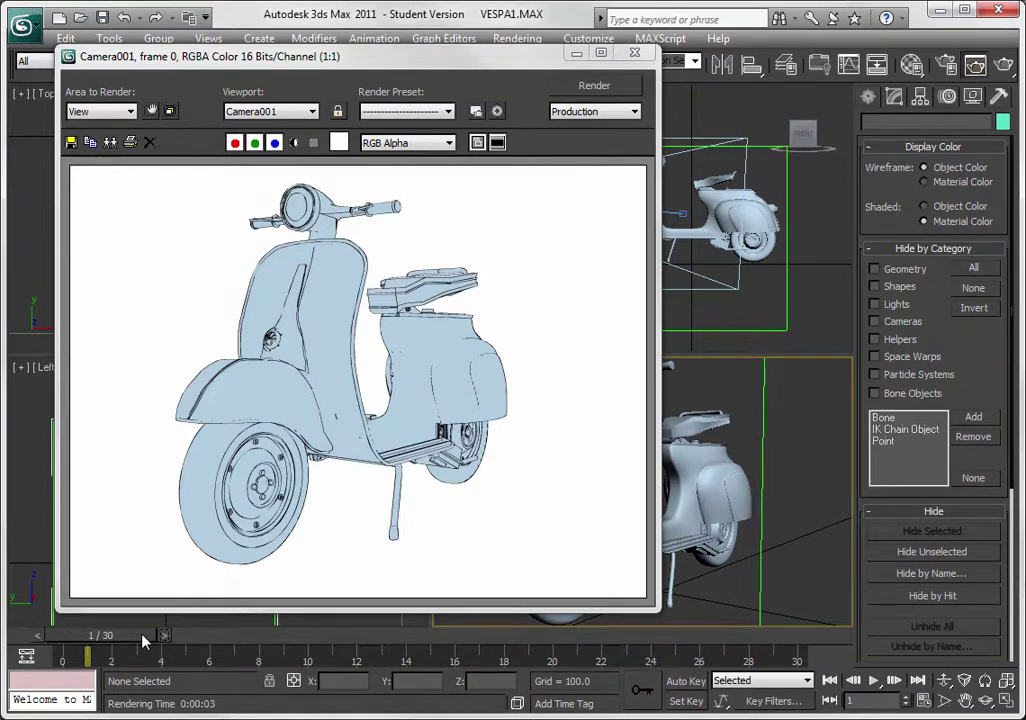
{"action": "left_click", "coordinate": [600, 89]}
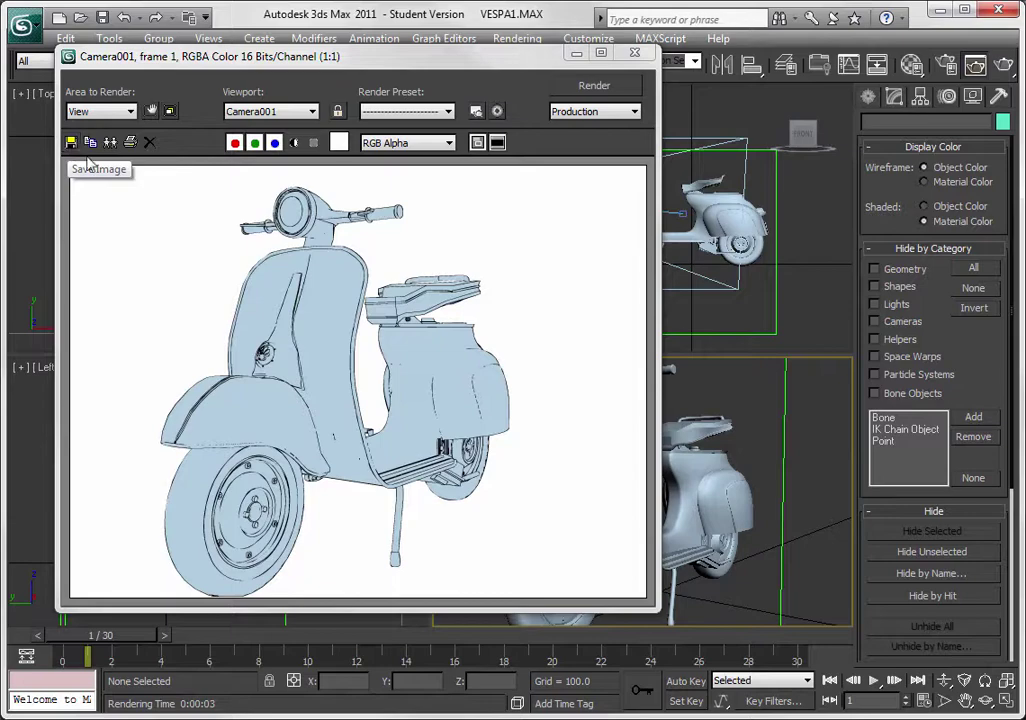
{"action": "left_click", "coordinate": [165, 635]}
{"action": "left_click", "coordinate": [190, 637]}
{"action": "left_click", "coordinate": [610, 90]}
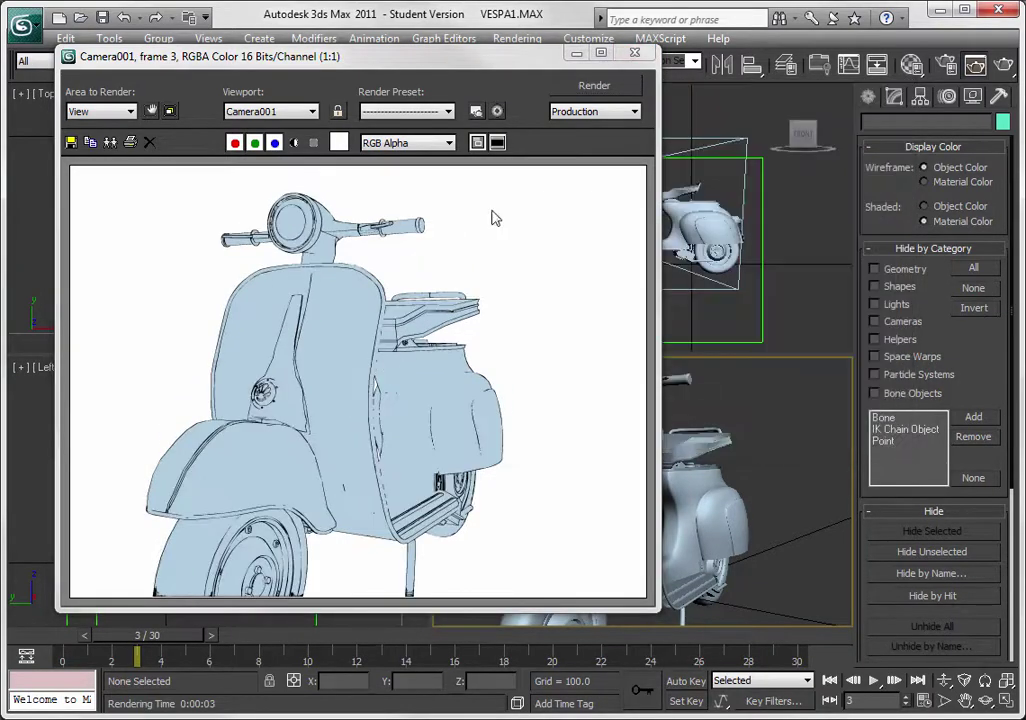
{"action": "left_click", "coordinate": [634, 53]}
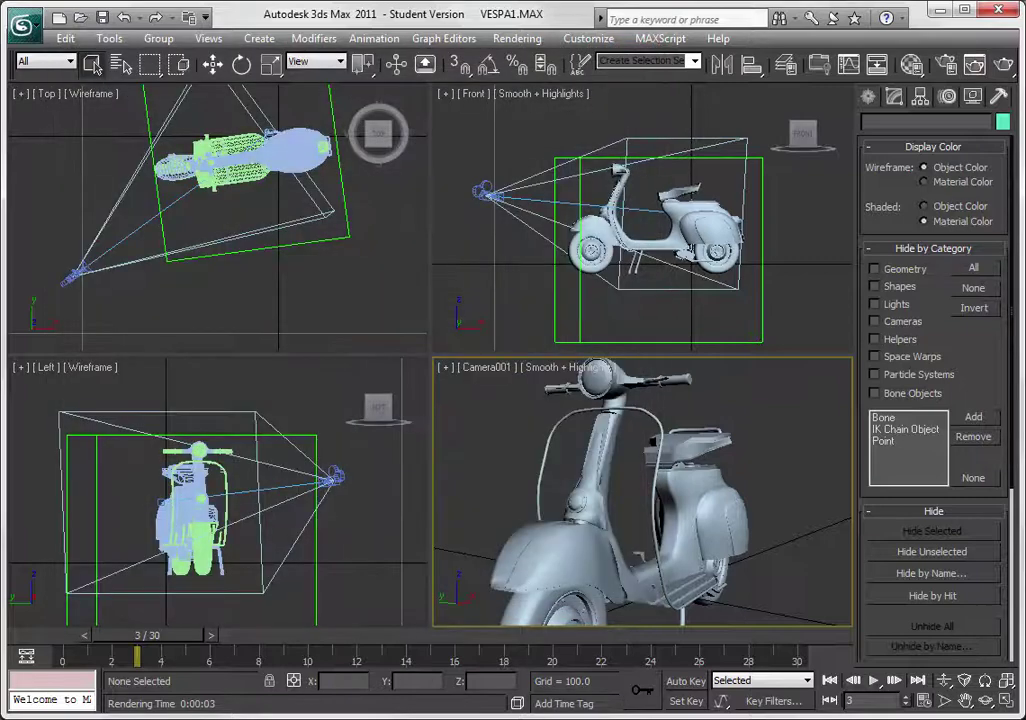
{"action": "key", "text": "alt+Tab"}
Step: Select scoot01.png in the label graphic renders folder and open it in Photo Viewer
{"action": "left_click", "coordinate": [205, 225]}
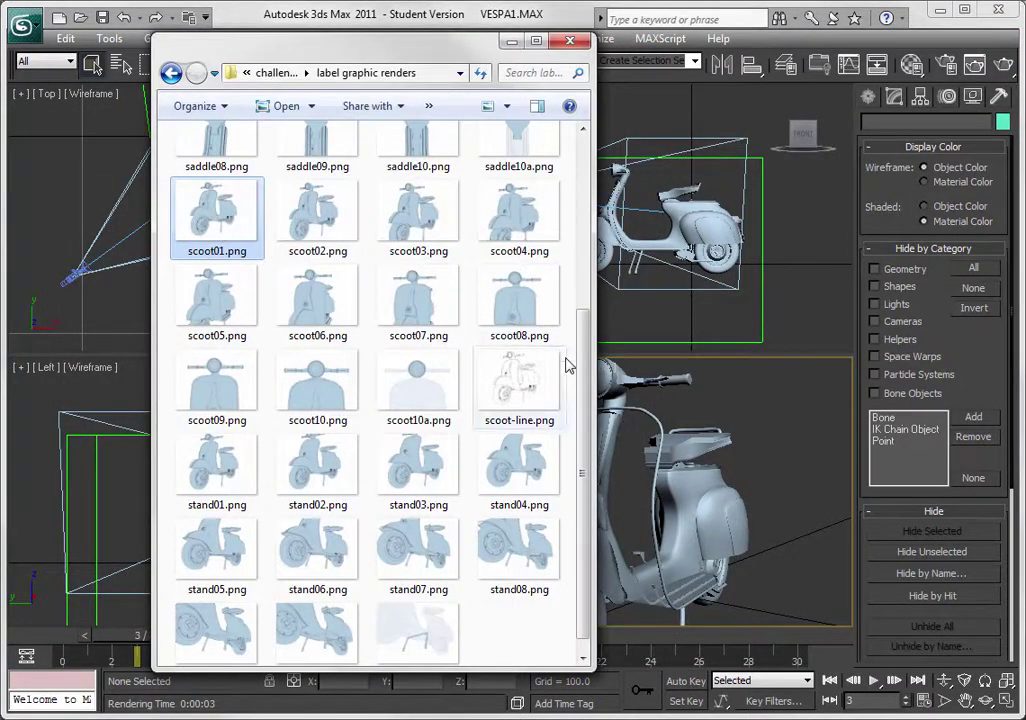
{"action": "left_click_drag", "start_coordinate": [580, 362], "coordinate": [567, 386]}
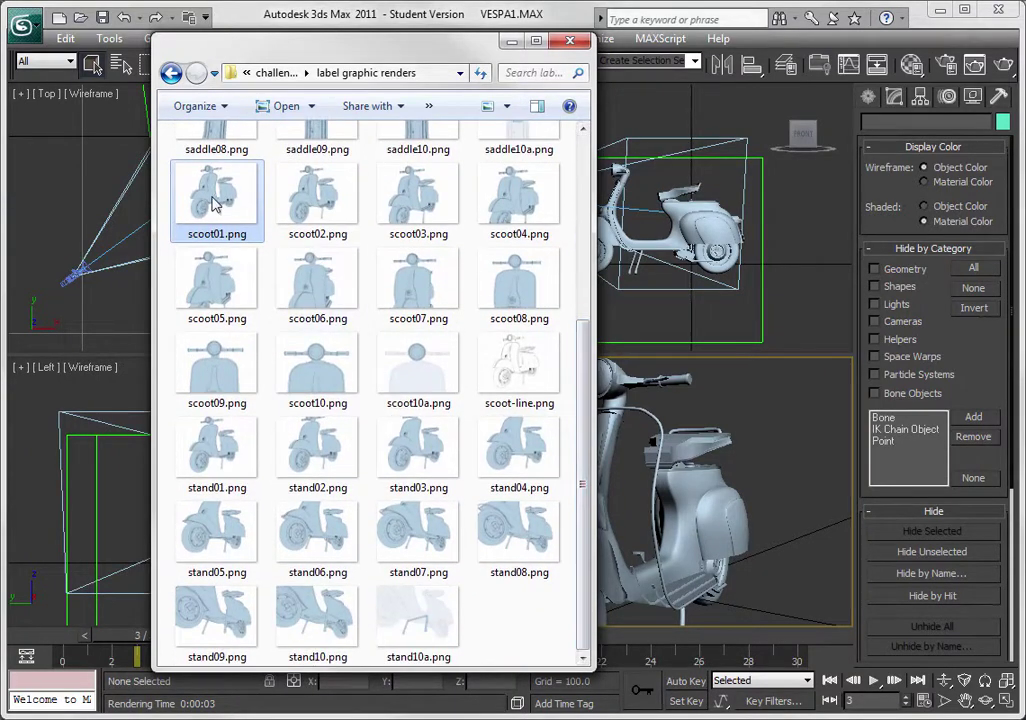
{"action": "double_click", "coordinate": [222, 203]}
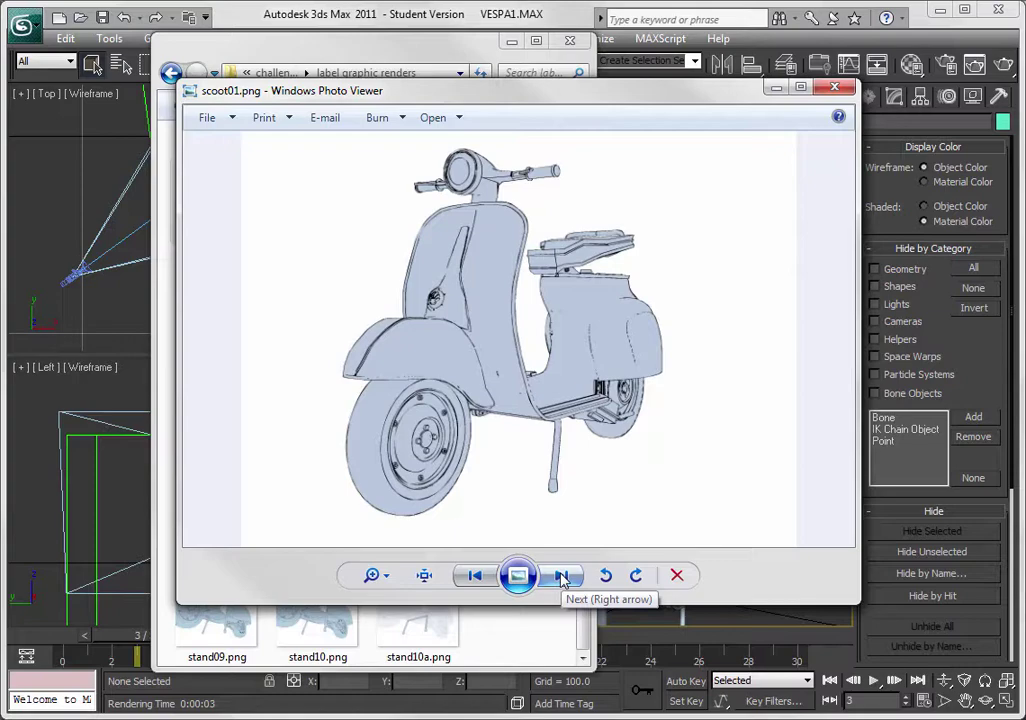
Step: Step forward through the scooter renders from scoot02.png to the faded scoot10a.png
{"action": "left_click", "coordinate": [562, 578]}
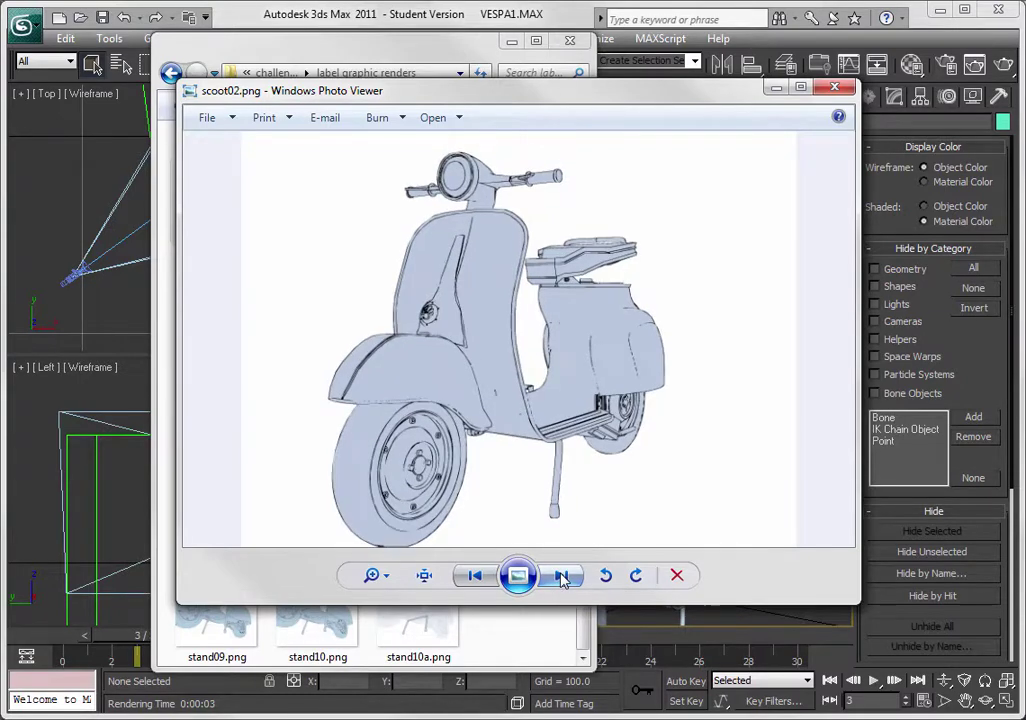
{"action": "left_click", "coordinate": [562, 578]}
{"action": "left_click", "coordinate": [562, 578]}
{"action": "left_click", "coordinate": [562, 578]}
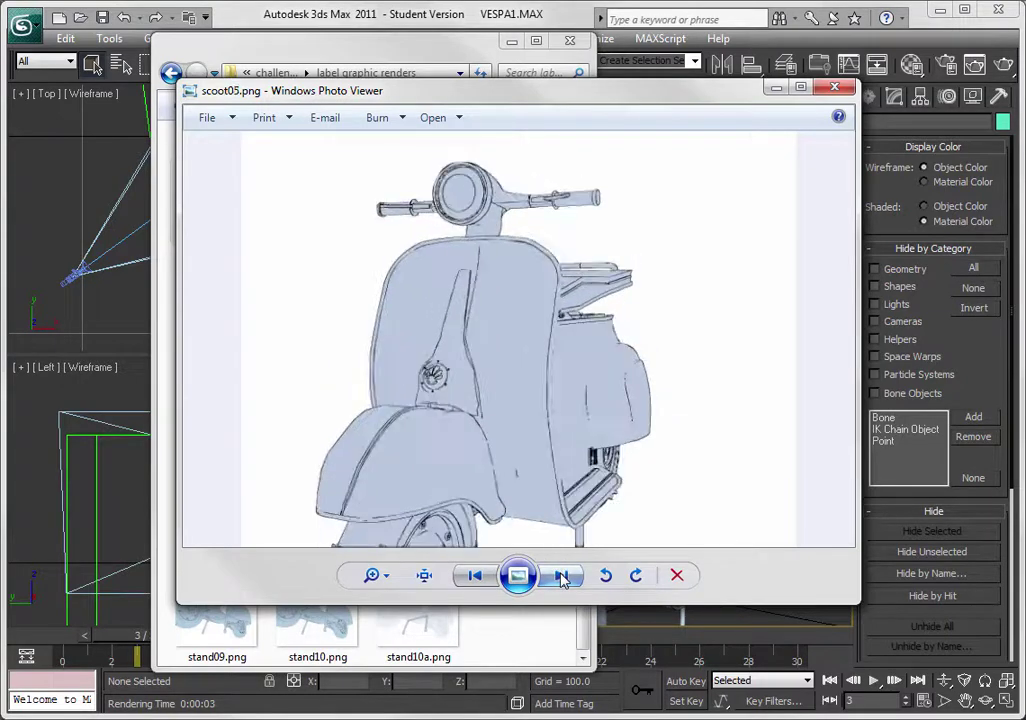
{"action": "left_click", "coordinate": [562, 578]}
{"action": "left_click", "coordinate": [562, 578]}
{"action": "left_click", "coordinate": [562, 578]}
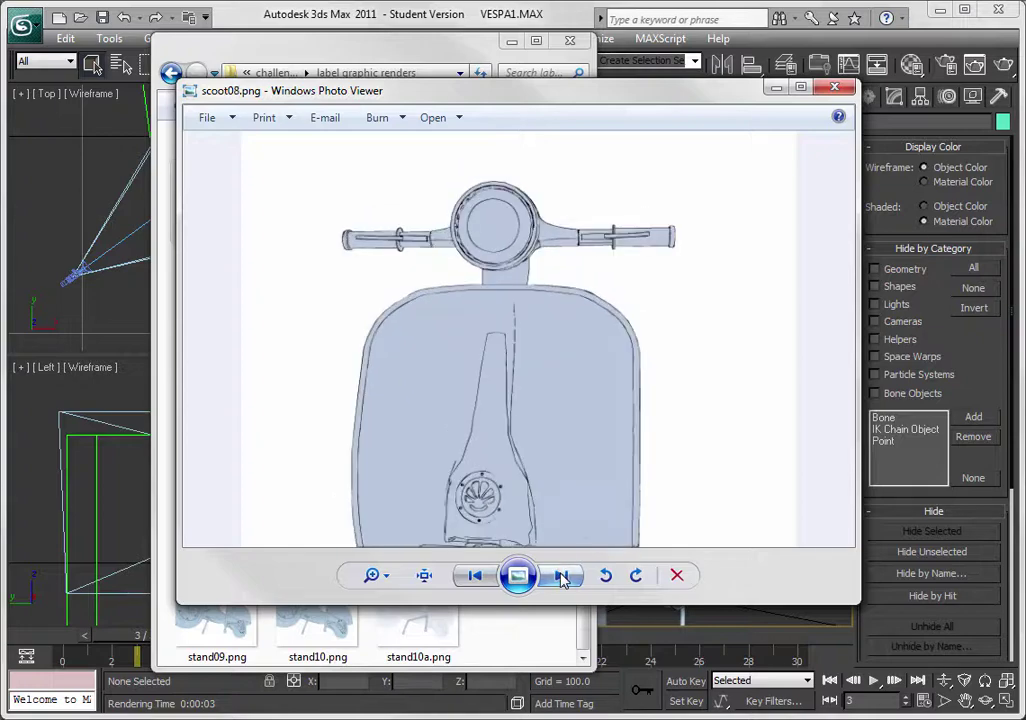
{"action": "left_click", "coordinate": [562, 578]}
{"action": "left_click", "coordinate": [562, 578]}
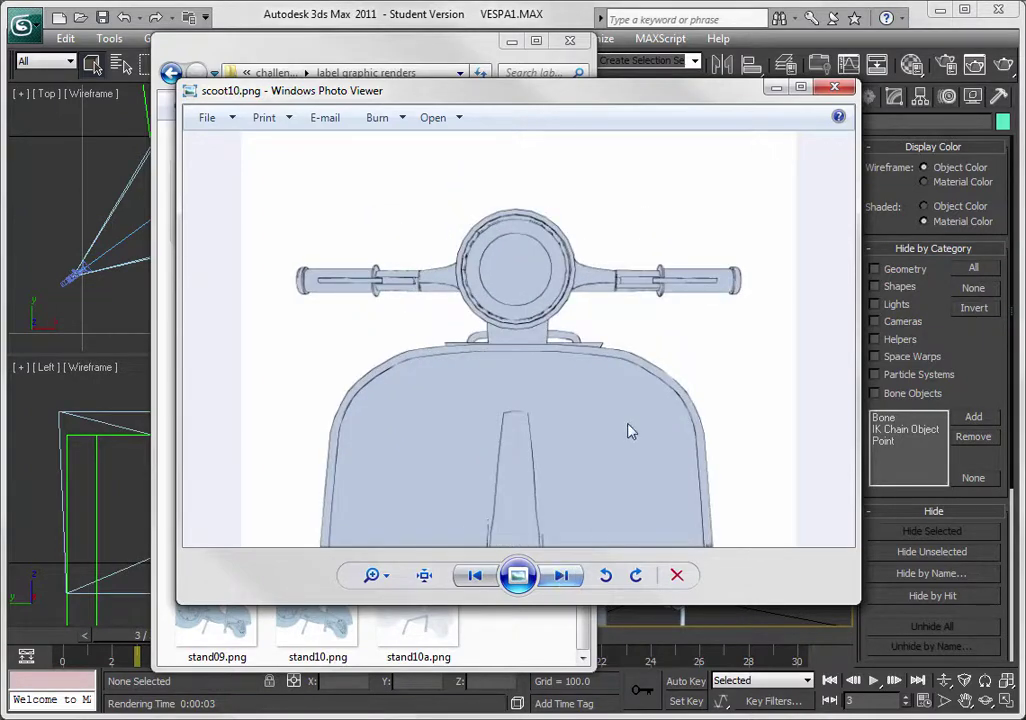
{"action": "left_click", "coordinate": [562, 576]}
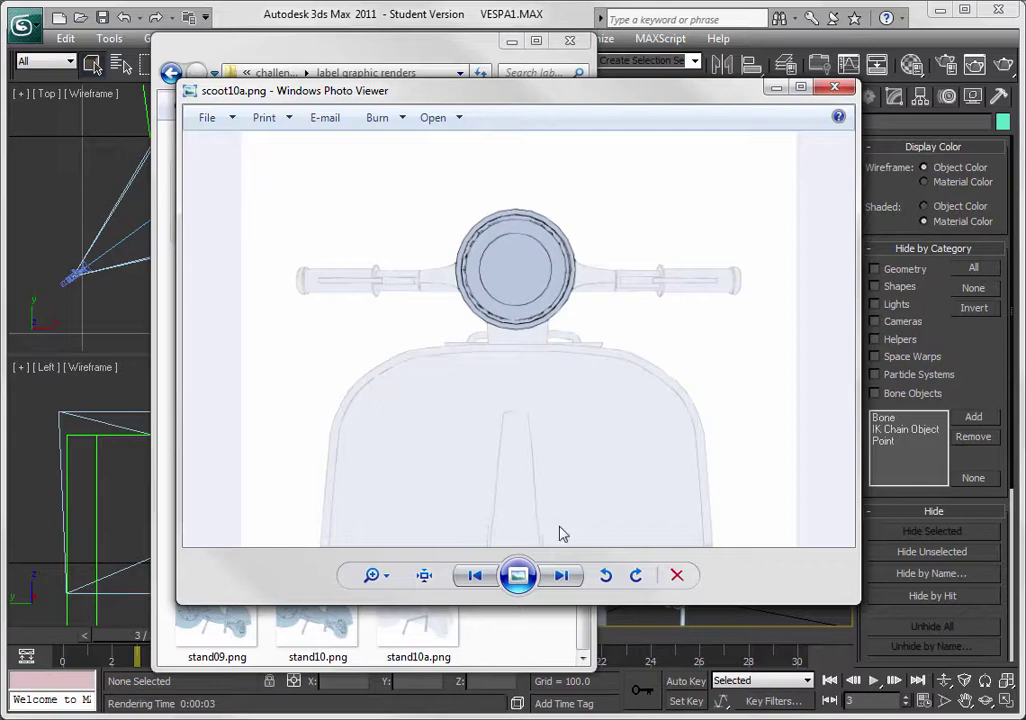
Step: Compare scoot10.png with the faded scoot10a.png, step back through the renders, and close the viewer
{"action": "left_click", "coordinate": [468, 586]}
{"action": "left_click", "coordinate": [562, 576]}
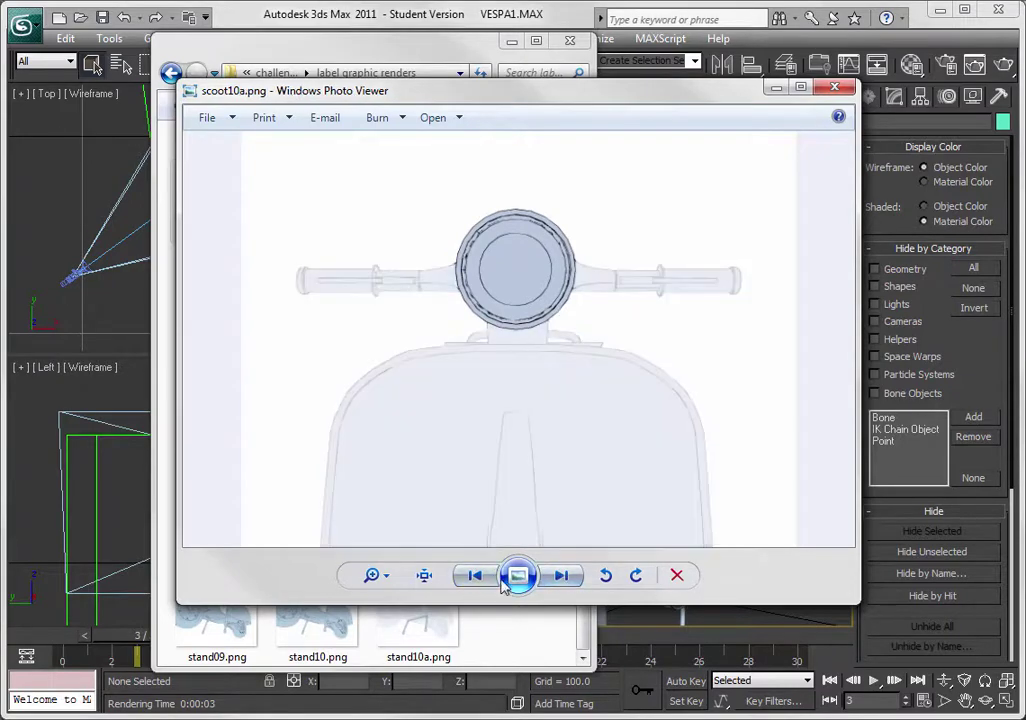
{"action": "left_click", "coordinate": [476, 580]}
{"action": "left_click", "coordinate": [562, 577]}
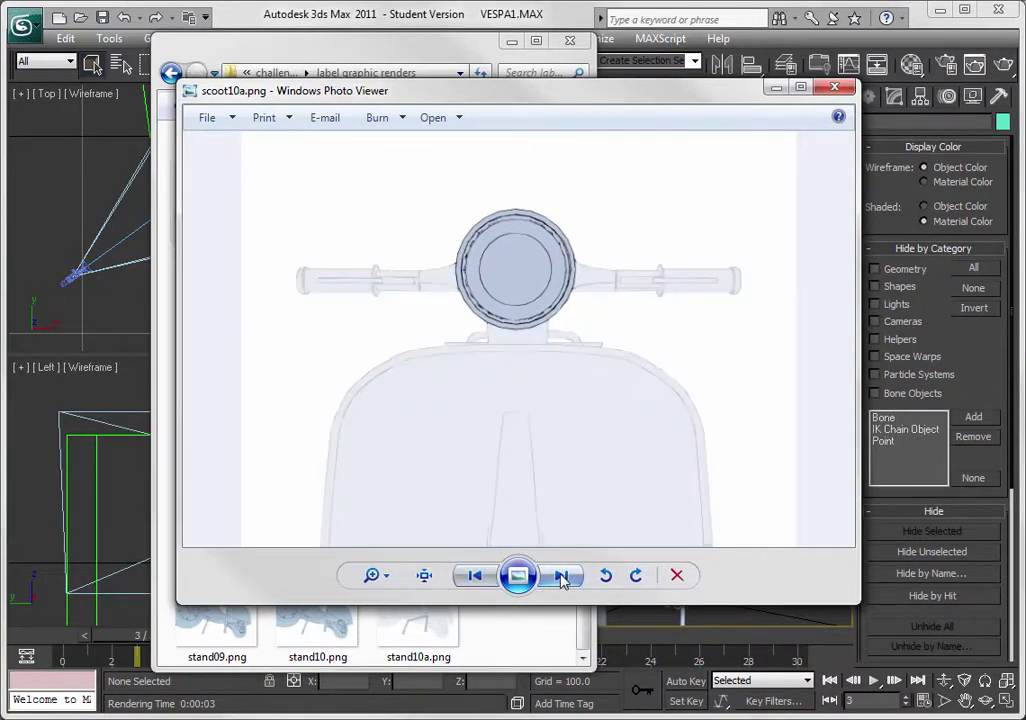
{"action": "left_click", "coordinate": [478, 578]}
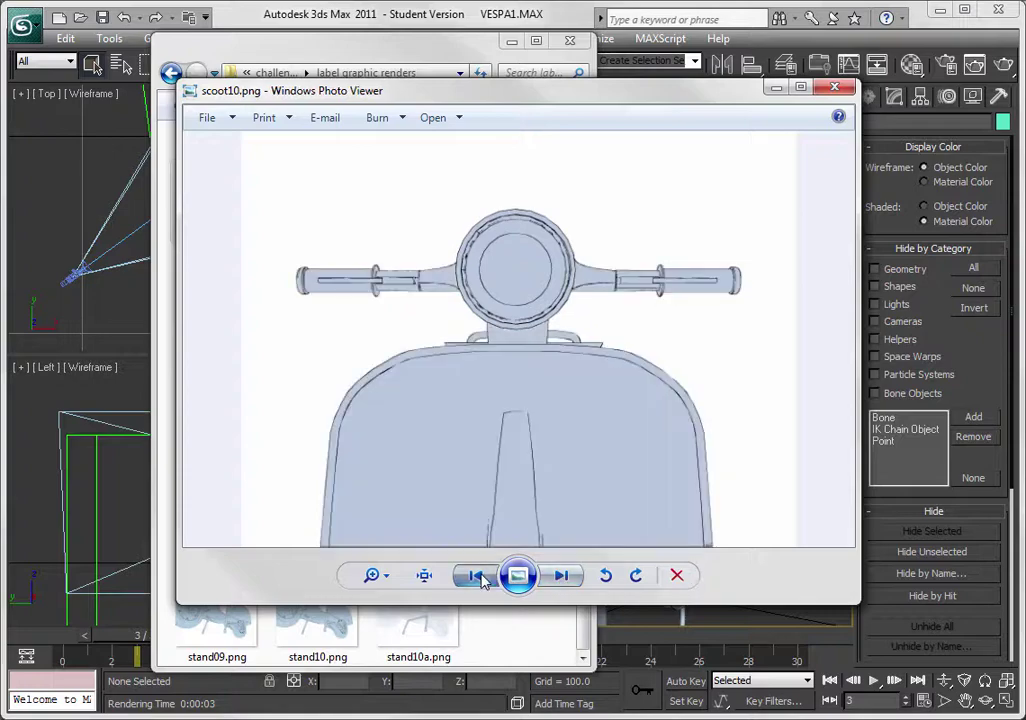
{"action": "left_click", "coordinate": [480, 578]}
{"action": "left_click", "coordinate": [482, 579]}
{"action": "left_click", "coordinate": [480, 578]}
{"action": "left_click", "coordinate": [480, 578]}
{"action": "left_click", "coordinate": [480, 578]}
{"action": "left_click", "coordinate": [480, 578]}
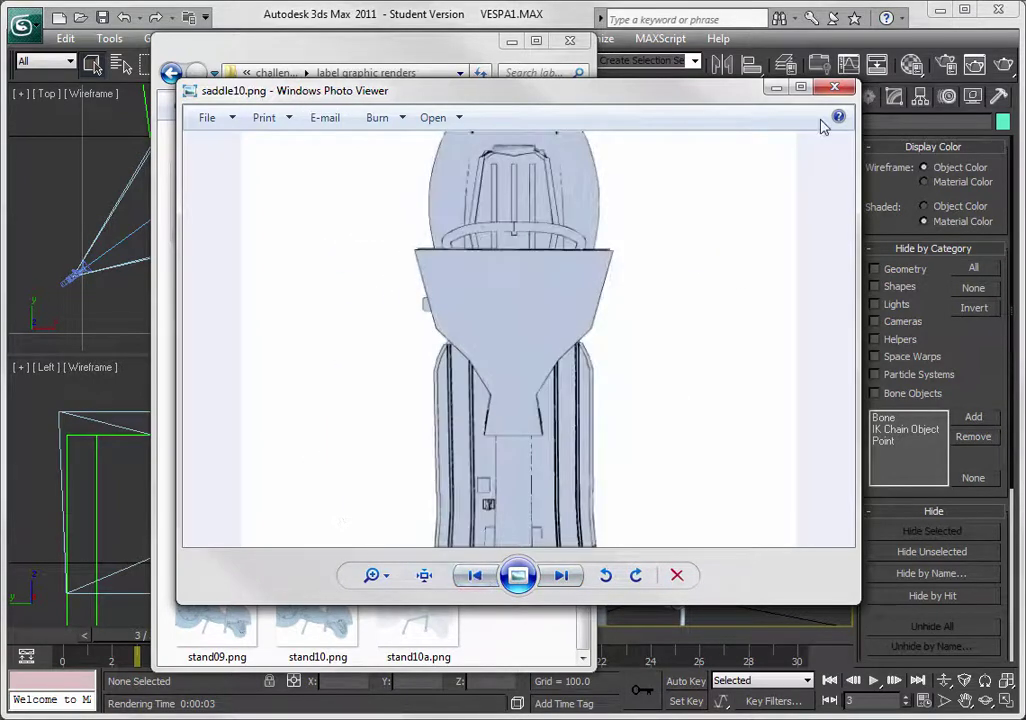
{"action": "left_click", "coordinate": [835, 87]}
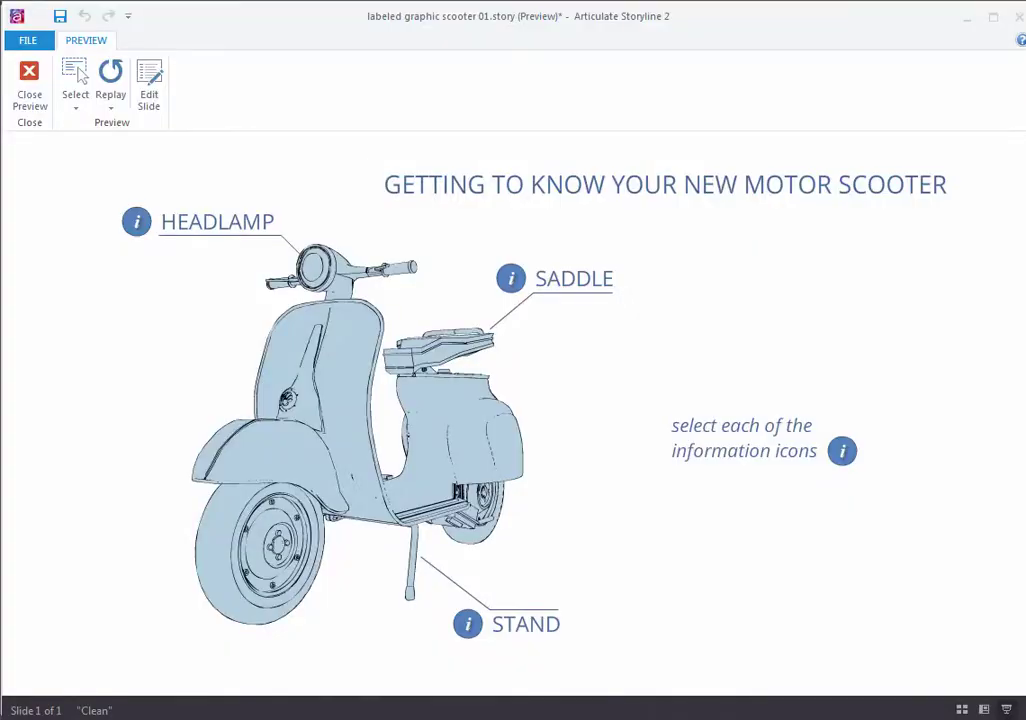
Step: Close the preview, view the scooter base layer, then open the headlamp layer for editing
{"action": "left_click", "coordinate": [45, 103]}
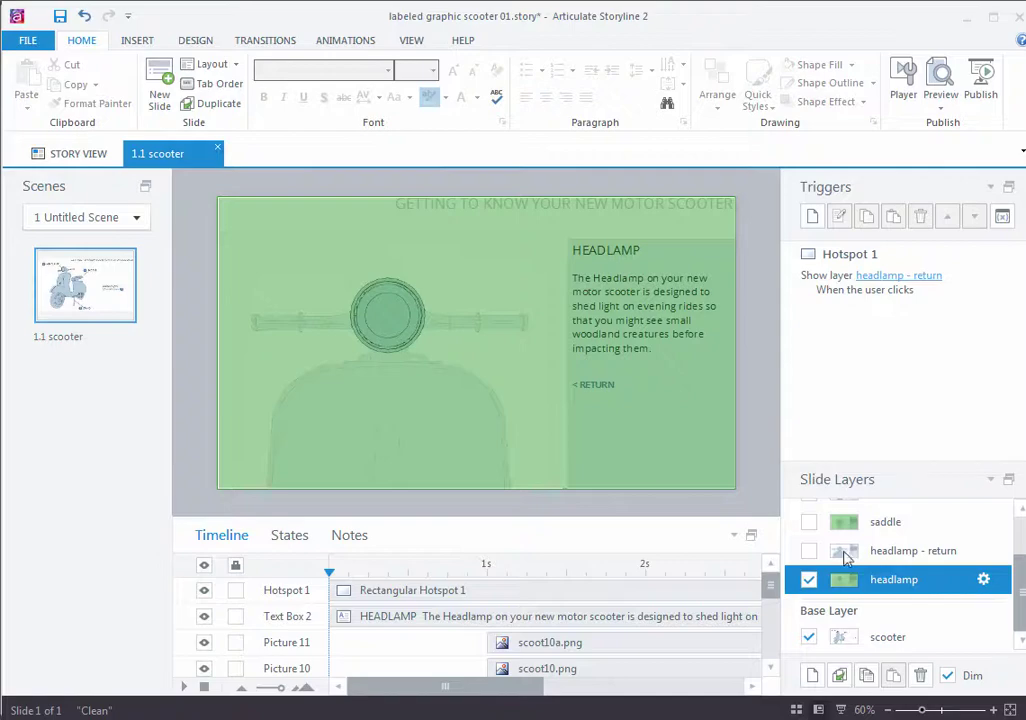
{"action": "left_click", "coordinate": [897, 643]}
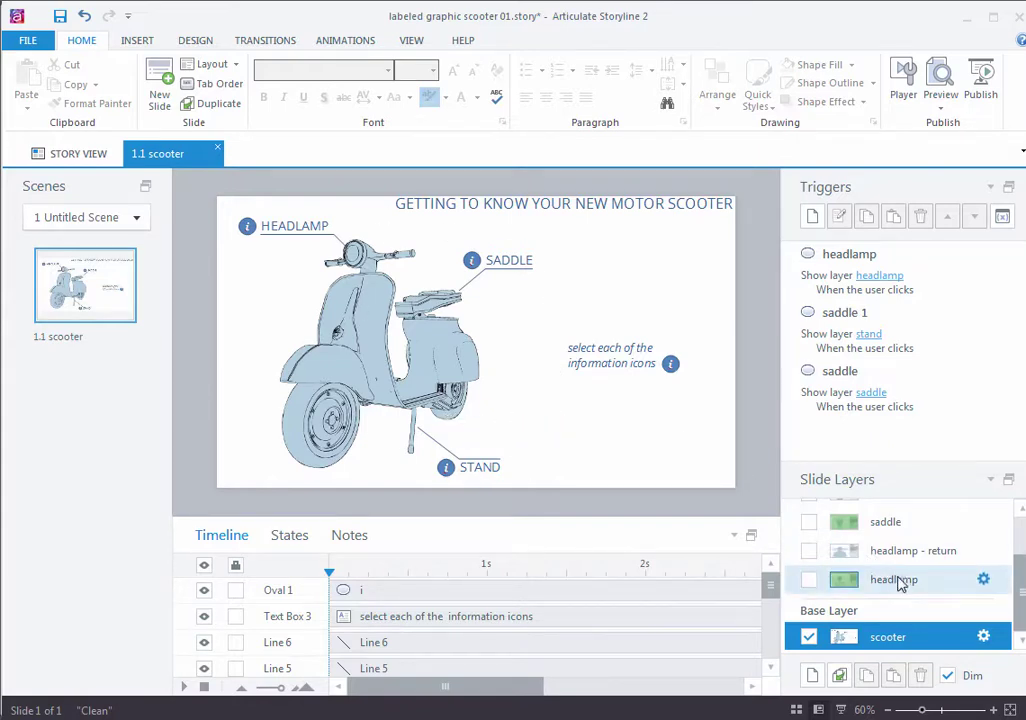
{"action": "mouse_move", "coordinate": [1020, 595]}
{"action": "left_mouse_down"}
{"action": "mouse_move", "coordinate": [1020, 543]}
{"action": "mouse_move", "coordinate": [1022, 597]}
{"action": "left_mouse_up"}
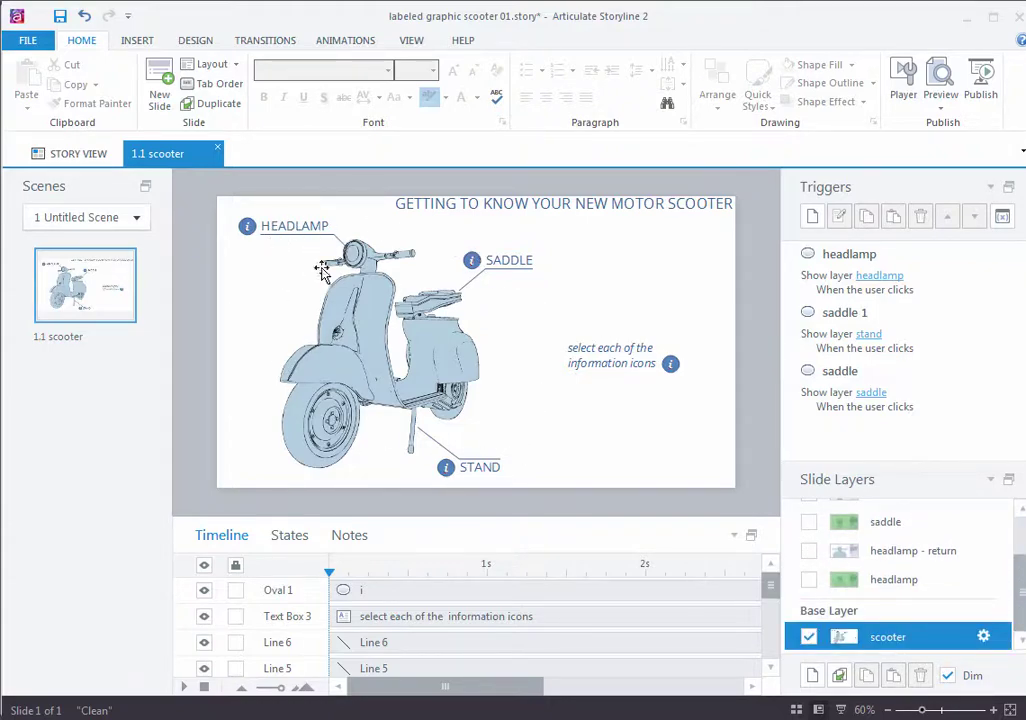
{"action": "left_click", "coordinate": [905, 581]}
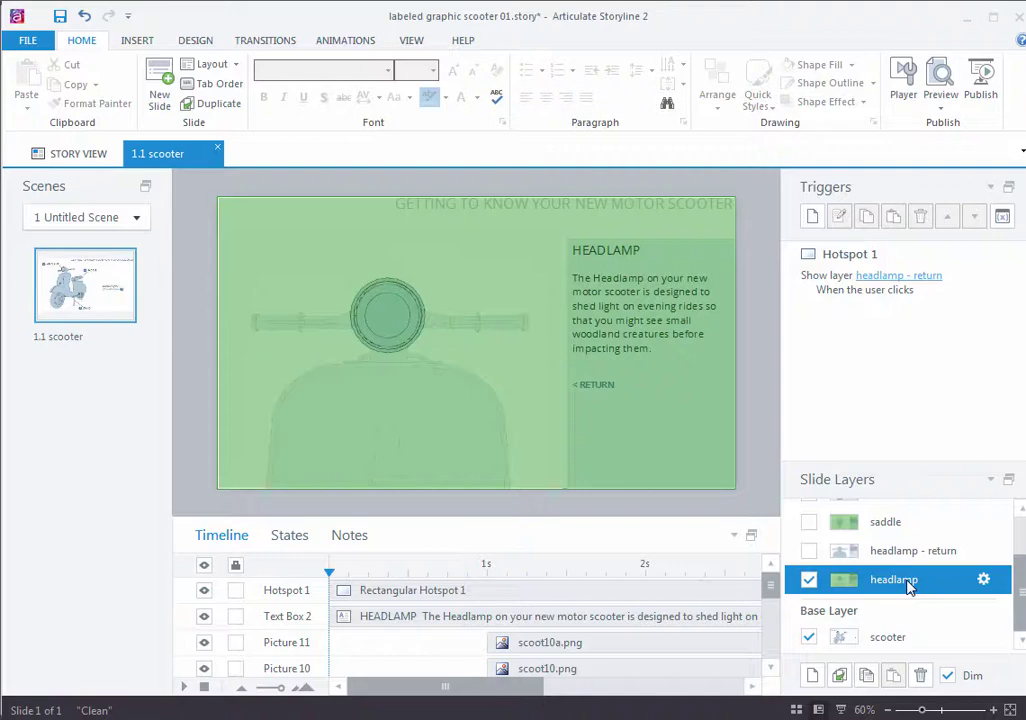
Step: Hide Hotspot 1 and Pictures 11 through 7 in the headlamp layer's timeline
{"action": "left_click", "coordinate": [204, 593]}
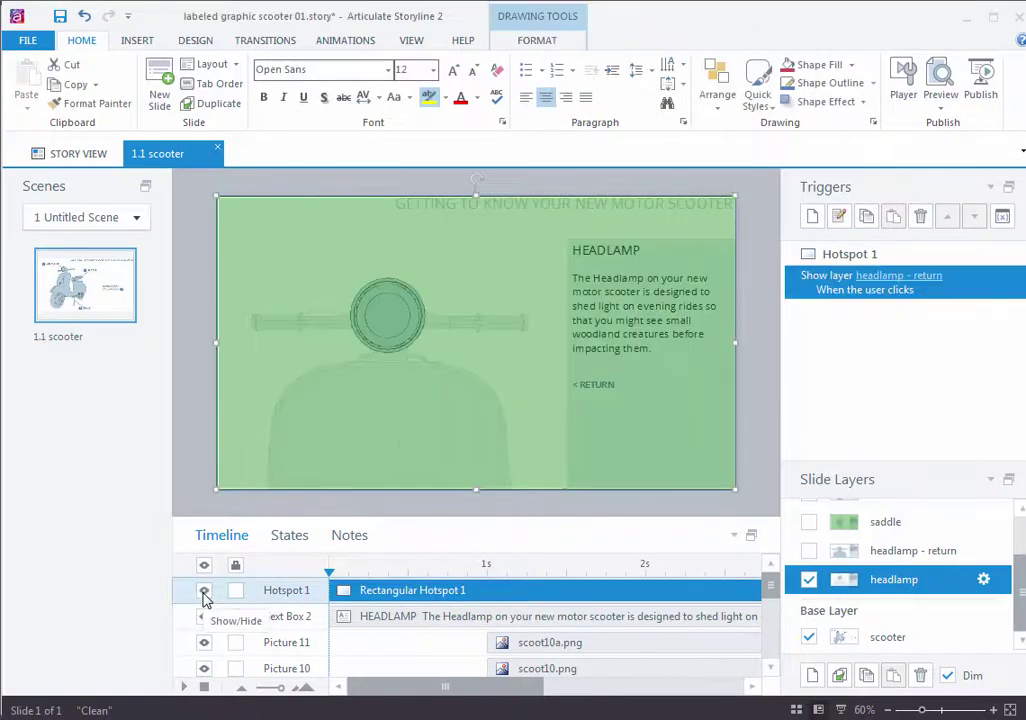
{"action": "left_click", "coordinate": [204, 592]}
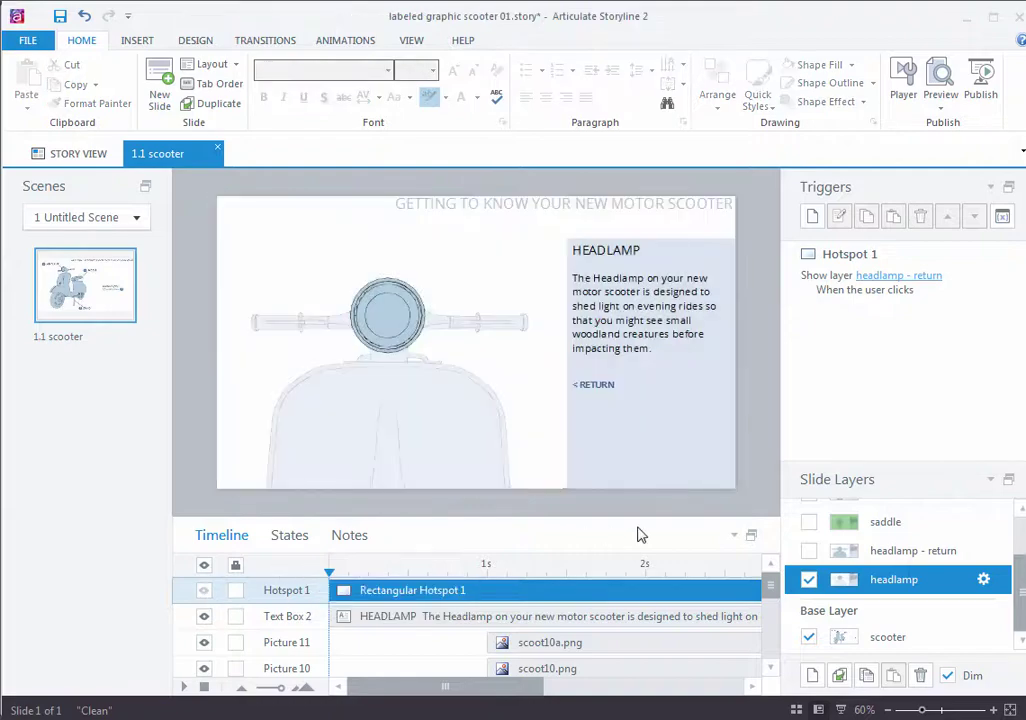
{"action": "mouse_move", "coordinate": [770, 590]}
{"action": "left_mouse_down"}
{"action": "mouse_move", "coordinate": [770, 617]}
{"action": "mouse_move", "coordinate": [770, 603]}
{"action": "left_mouse_up"}
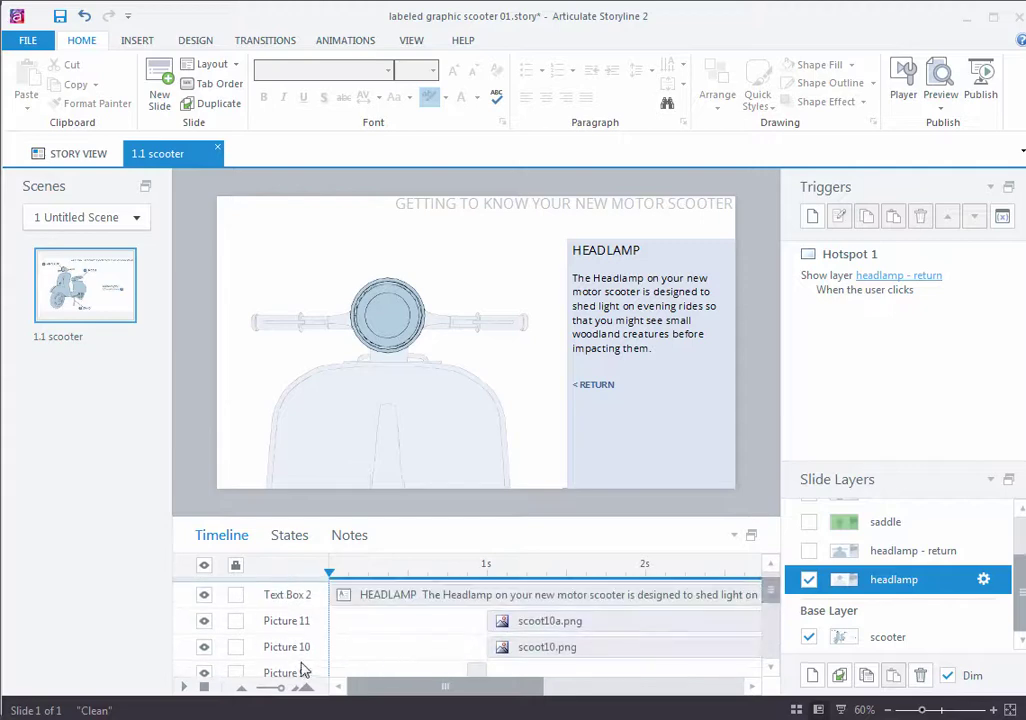
{"action": "left_click", "coordinate": [204, 621]}
{"action": "left_click", "coordinate": [204, 647]}
{"action": "scroll", "coordinate": [213, 643], "scroll_direction": "down", "scroll_amount": 2}
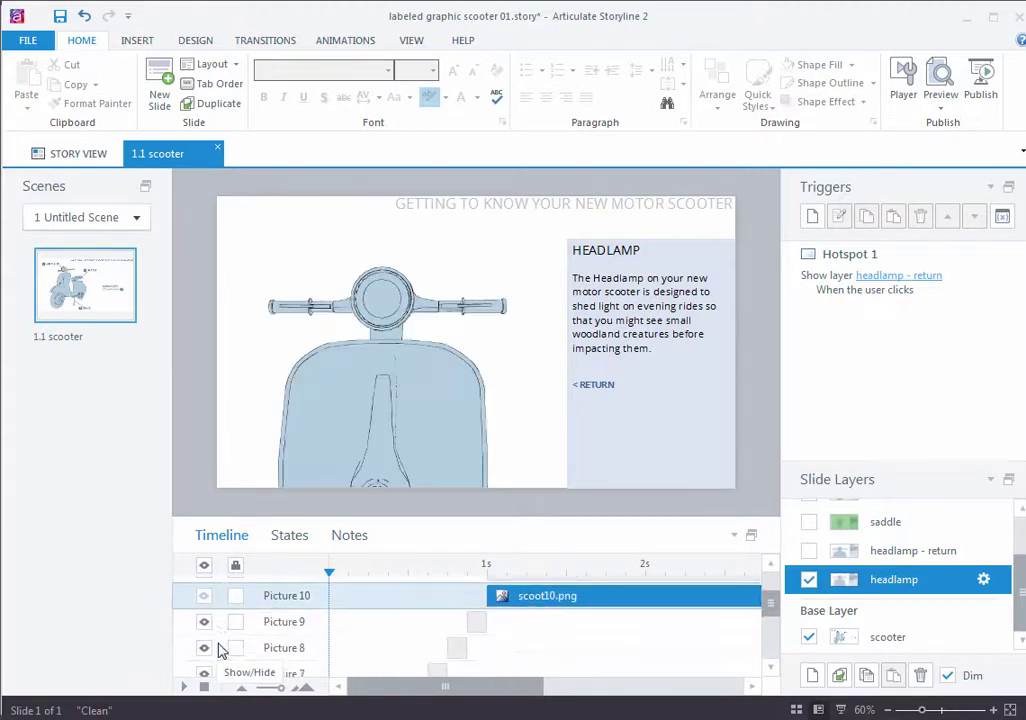
{"action": "left_click", "coordinate": [204, 590]}
{"action": "left_click", "coordinate": [203, 614]}
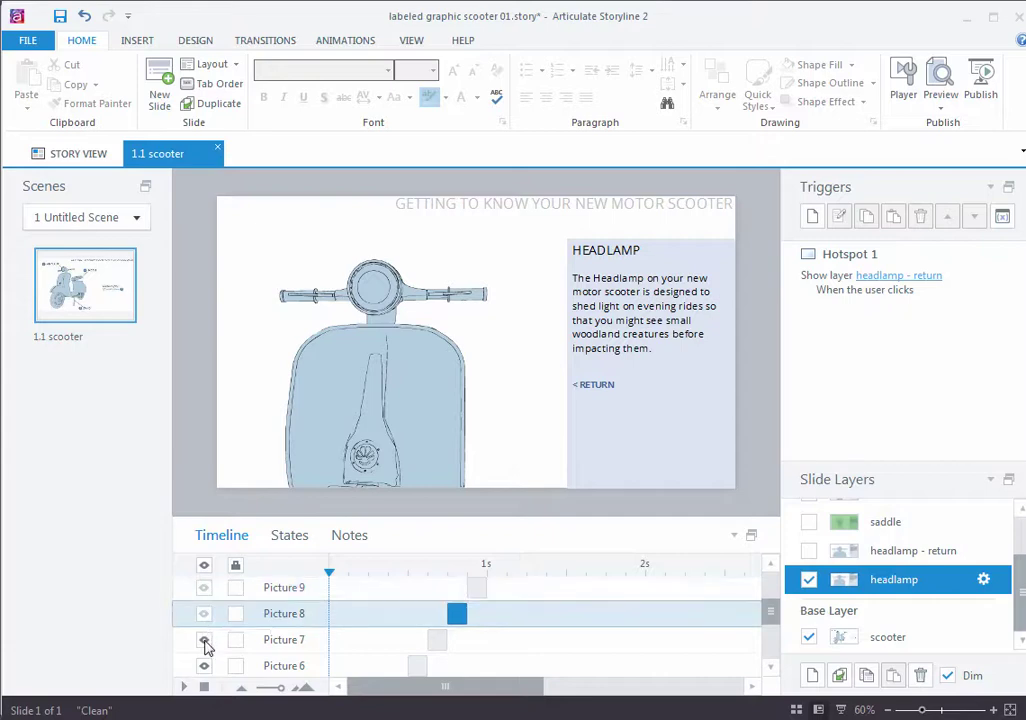
{"action": "left_click", "coordinate": [205, 641]}
{"action": "scroll", "coordinate": [206, 647], "scroll_direction": "down", "scroll_amount": 1}
Step: Hide Pictures 6 through 3 so only Picture 2 shows, and enlarge the timeline
{"action": "left_click", "coordinate": [204, 648]}
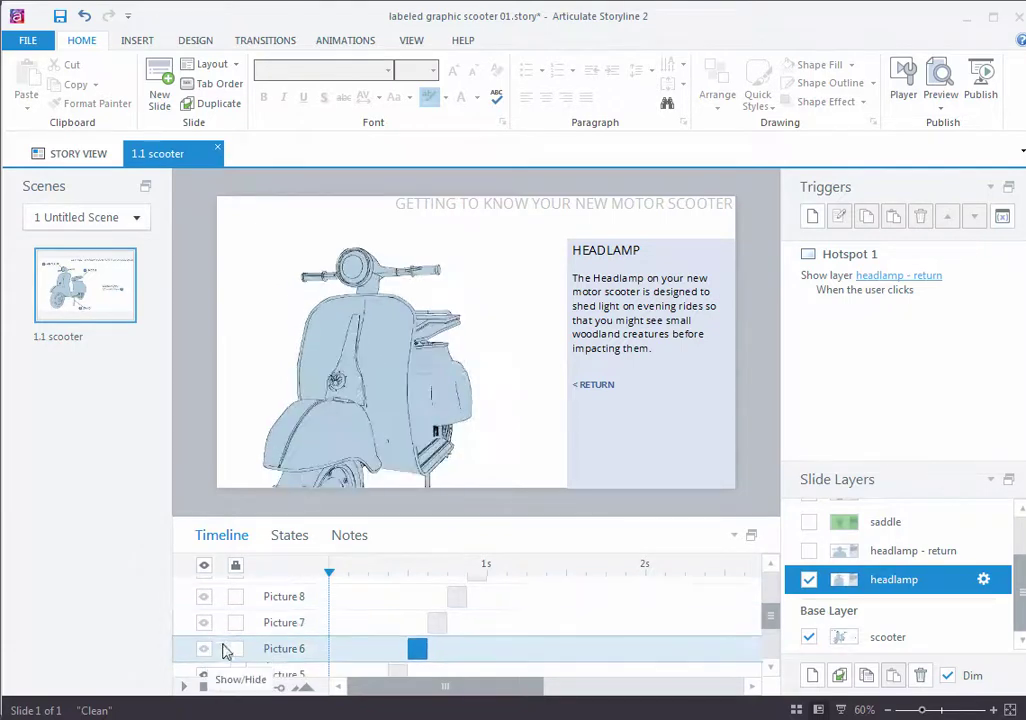
{"action": "scroll", "coordinate": [222, 647], "scroll_direction": "down", "scroll_amount": 3}
{"action": "left_click", "coordinate": [204, 590]}
{"action": "left_click", "coordinate": [204, 618]}
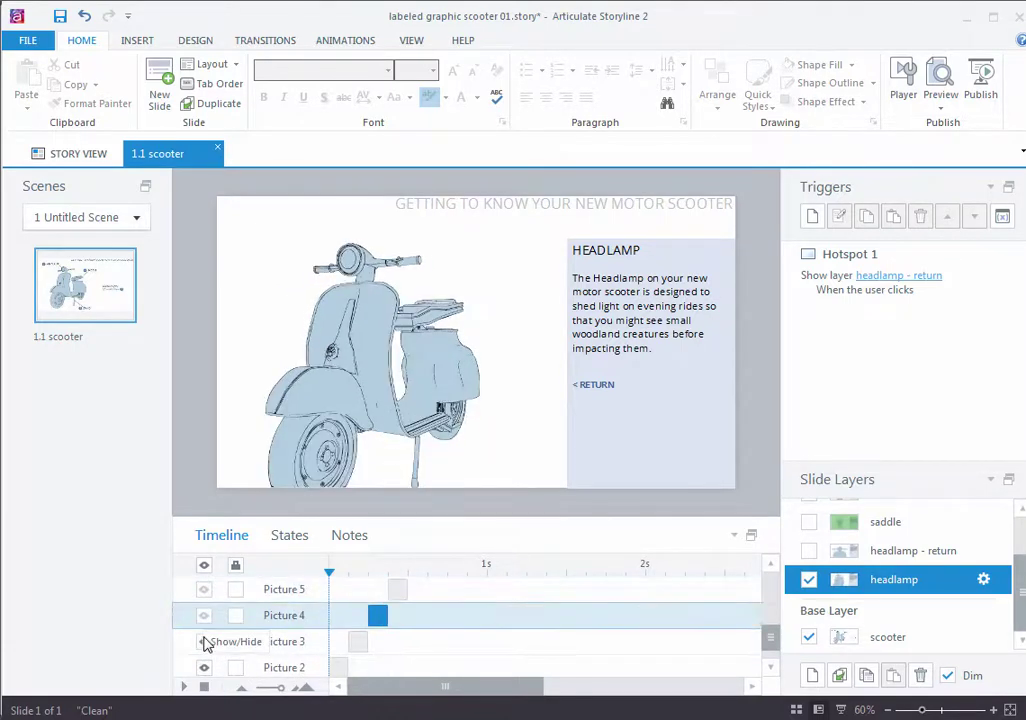
{"action": "left_click", "coordinate": [203, 641]}
{"action": "scroll", "coordinate": [236, 643], "scroll_direction": "down", "scroll_amount": 1}
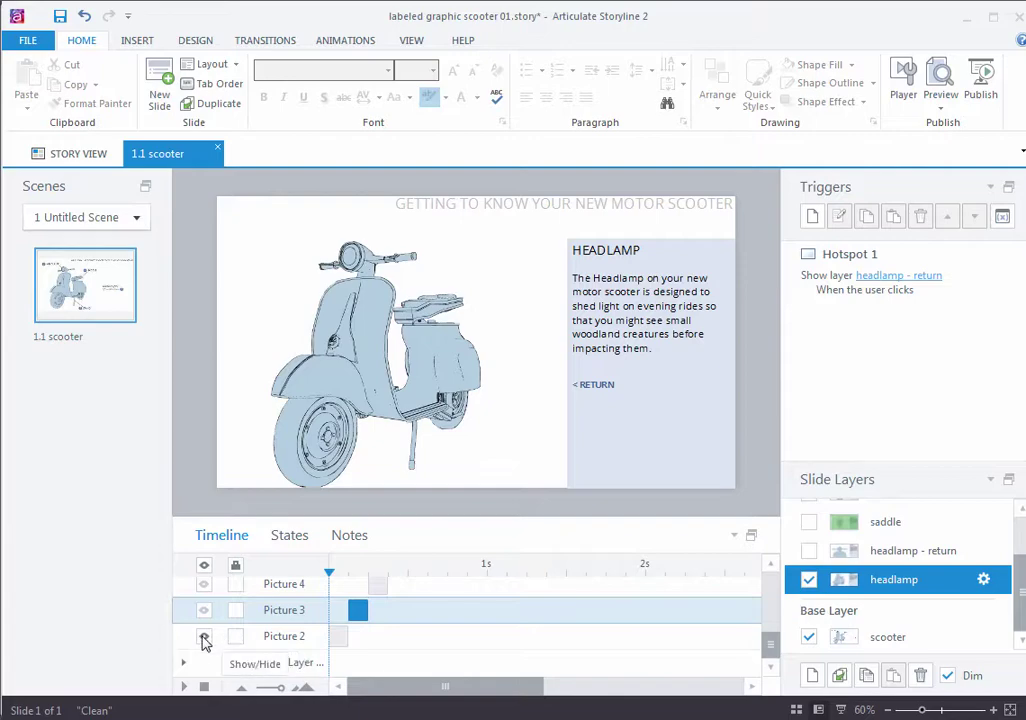
{"action": "left_click", "coordinate": [204, 641]}
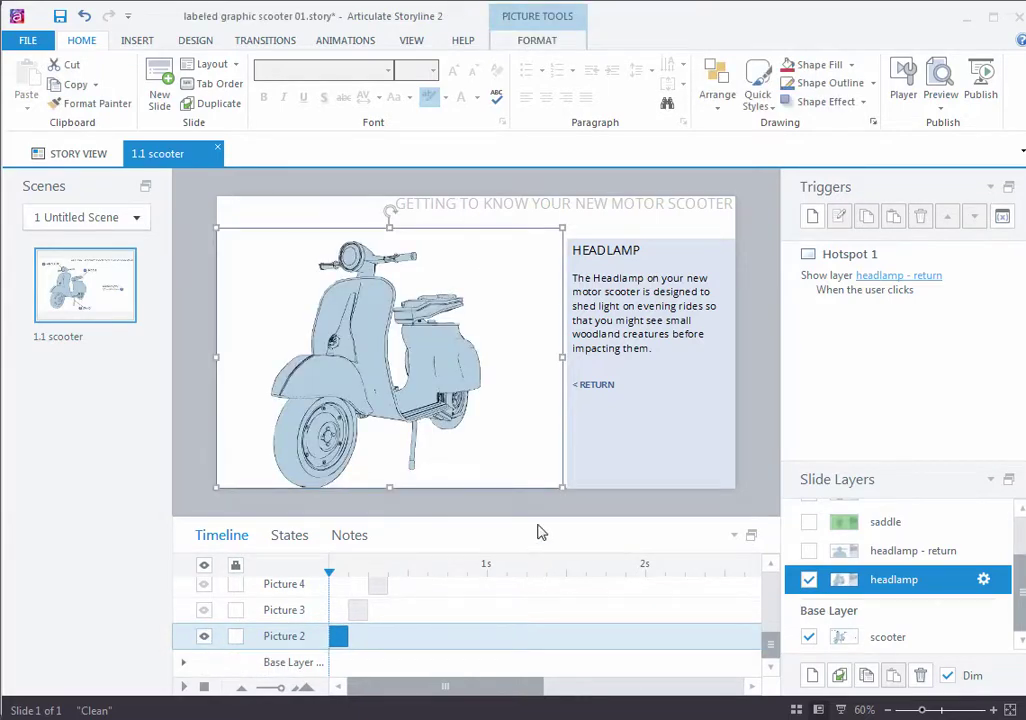
{"action": "left_click_drag", "start_coordinate": [538, 518], "coordinate": [531, 263]}
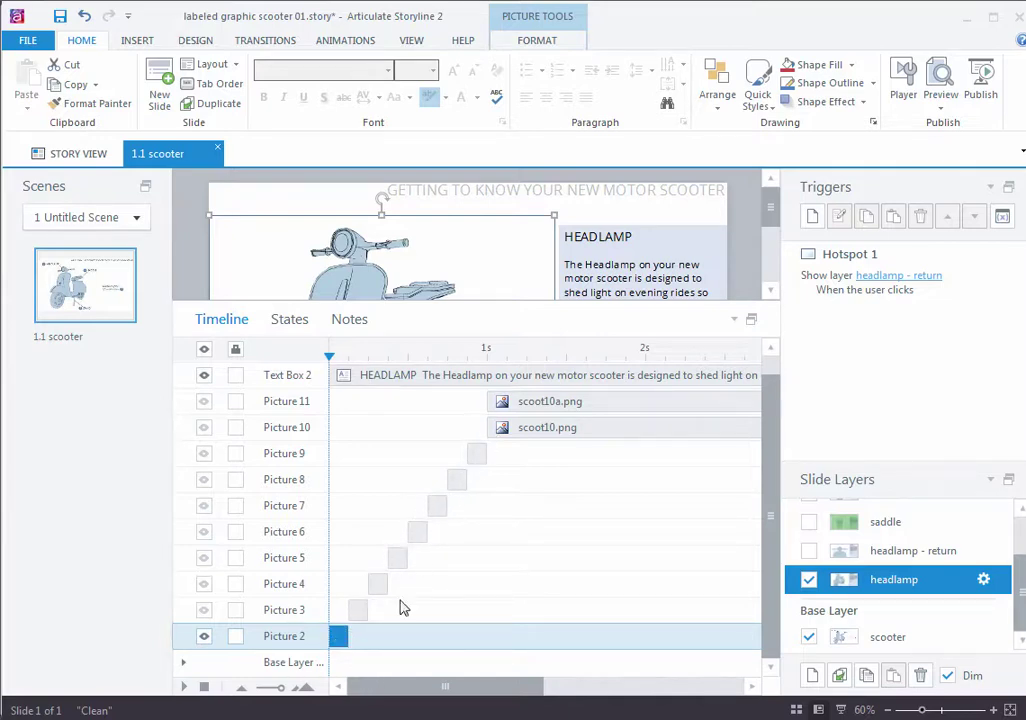
{"action": "mouse_move", "coordinate": [347, 637]}
{"action": "left_mouse_down"}
{"action": "mouse_move", "coordinate": [687, 636]}
{"action": "mouse_move", "coordinate": [340, 636]}
{"action": "left_mouse_up"}
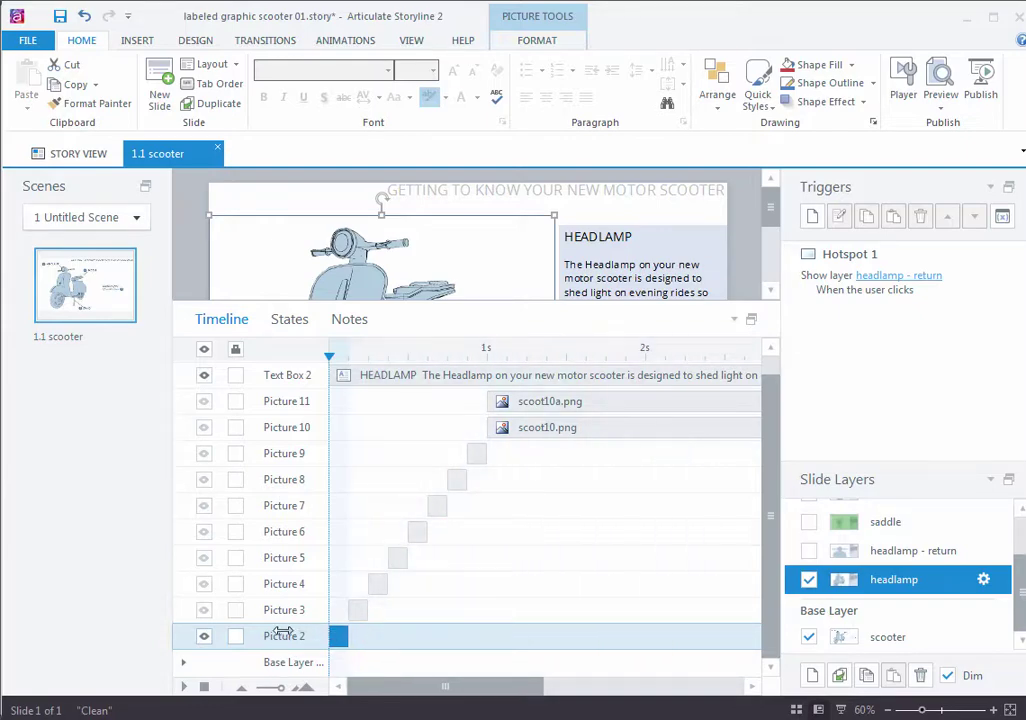
{"action": "right_click", "coordinate": [343, 636]}
{"action": "left_click", "coordinate": [420, 715]}
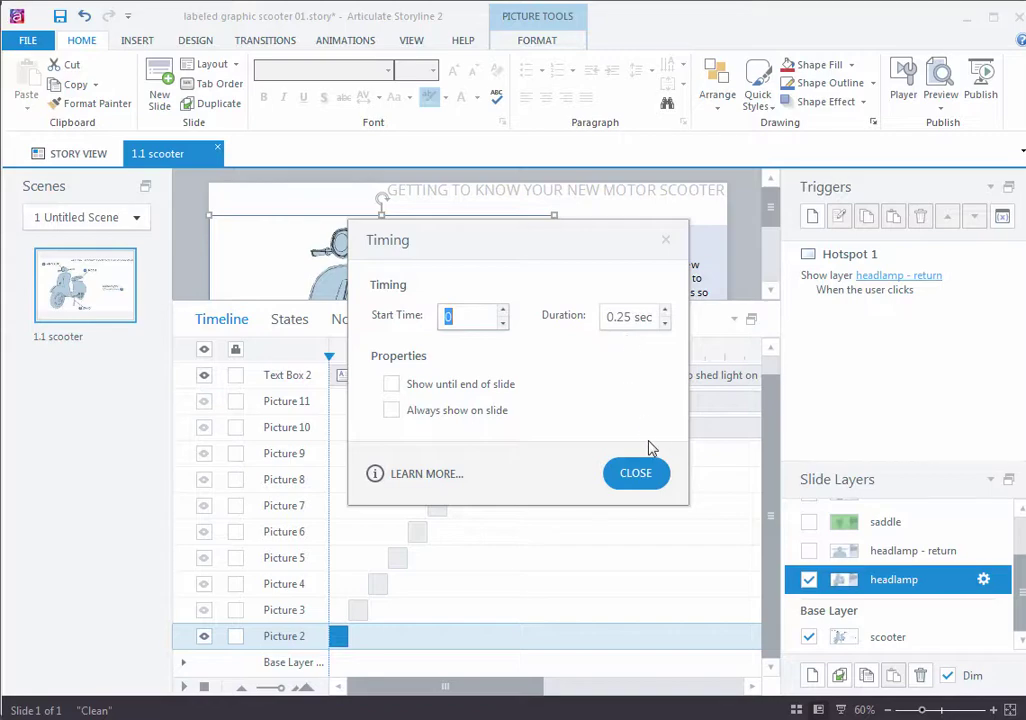
{"action": "left_click", "coordinate": [666, 242]}
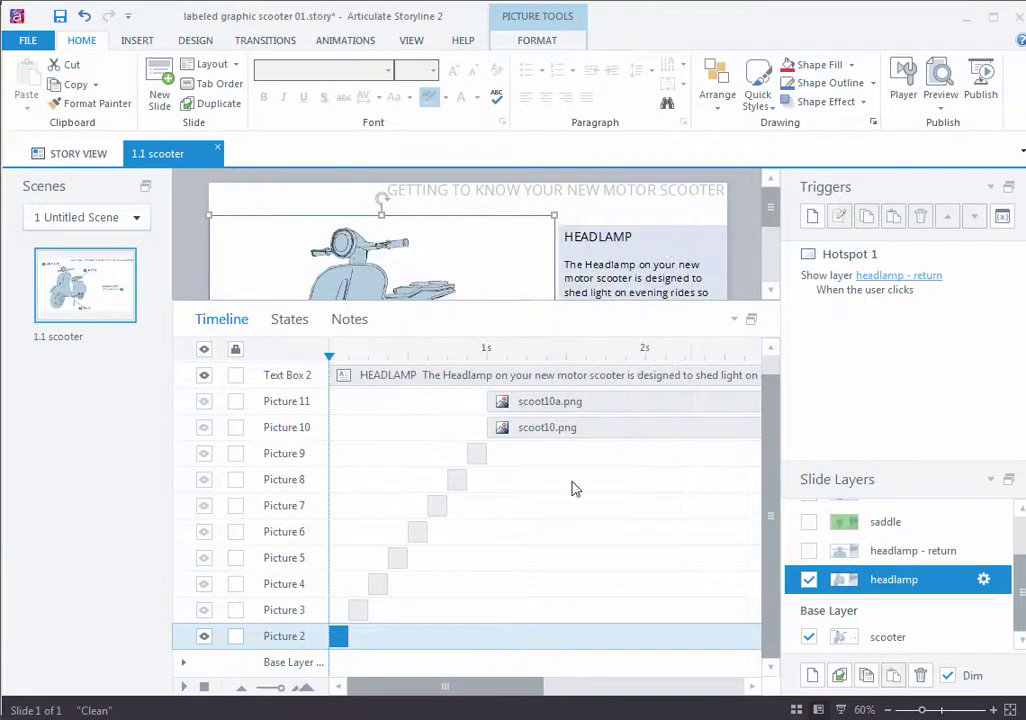
{"action": "mouse_move", "coordinate": [358, 615]}
{"action": "left_mouse_down"}
{"action": "mouse_move", "coordinate": [453, 609]}
{"action": "mouse_move", "coordinate": [360, 614]}
{"action": "left_mouse_up"}
{"action": "left_click", "coordinate": [376, 588]}
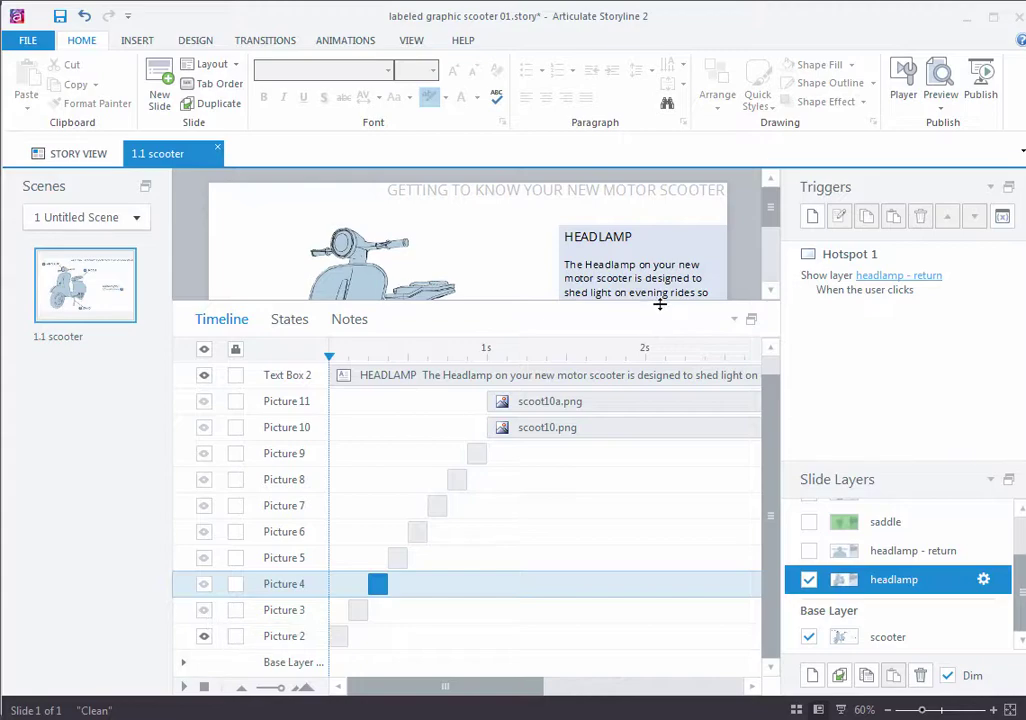
Step: Make Pictures 3 through 11 visible again in the headlamp layer's timeline
{"action": "left_click_drag", "start_coordinate": [659, 303], "coordinate": [659, 360]}
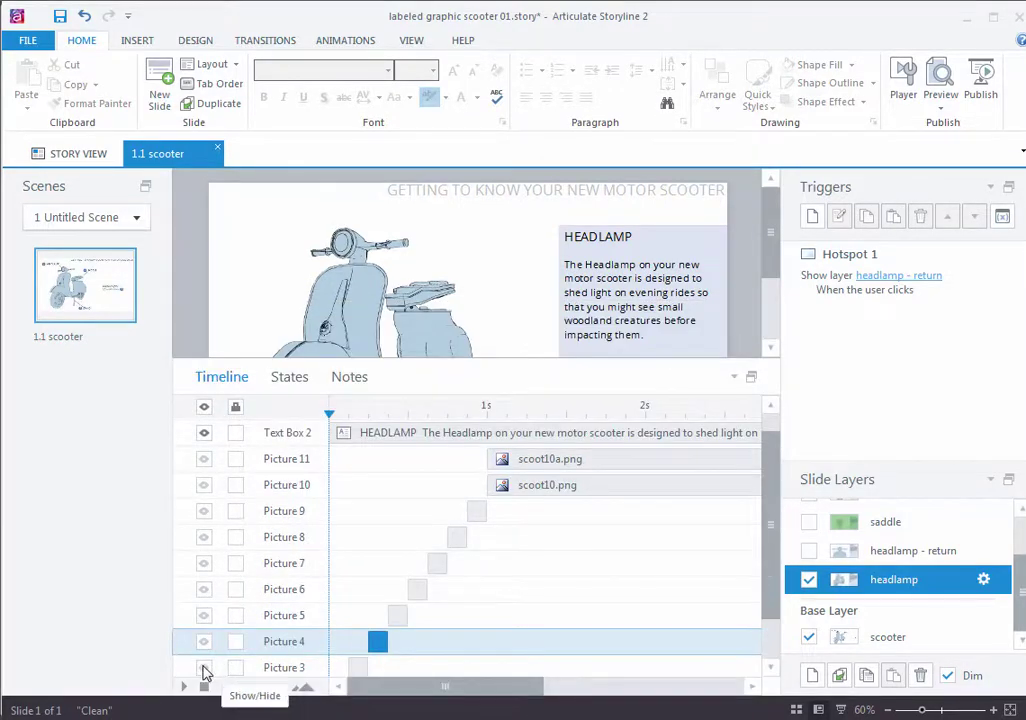
{"action": "left_click", "coordinate": [206, 667]}
{"action": "left_click", "coordinate": [207, 641]}
{"action": "left_click", "coordinate": [206, 613]}
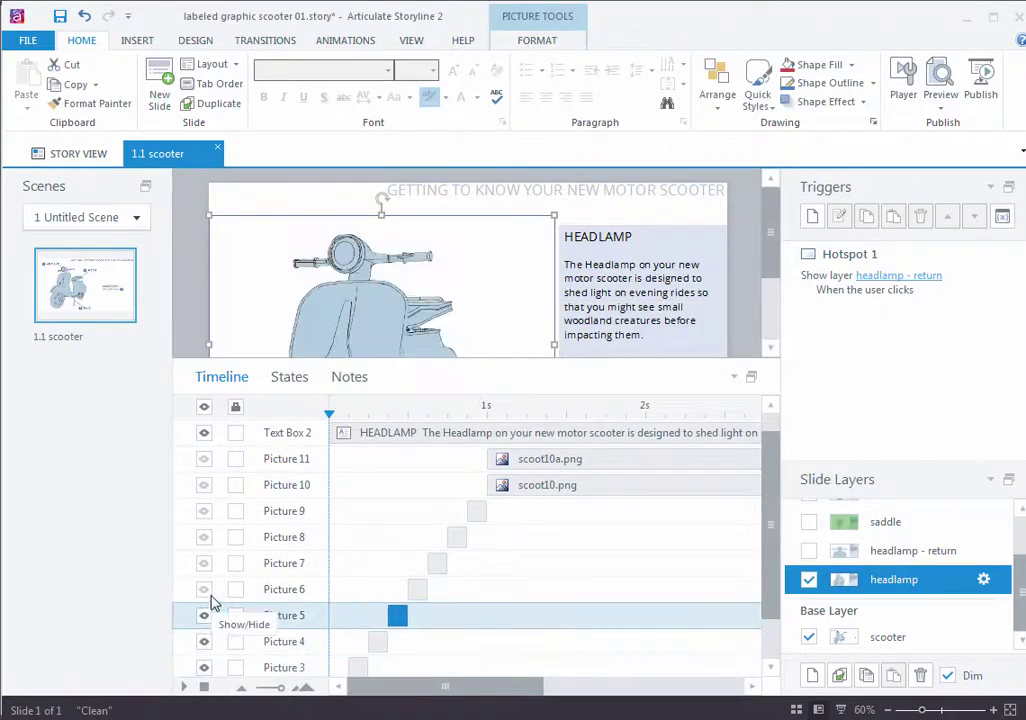
{"action": "left_click", "coordinate": [206, 590]}
{"action": "left_click", "coordinate": [207, 564]}
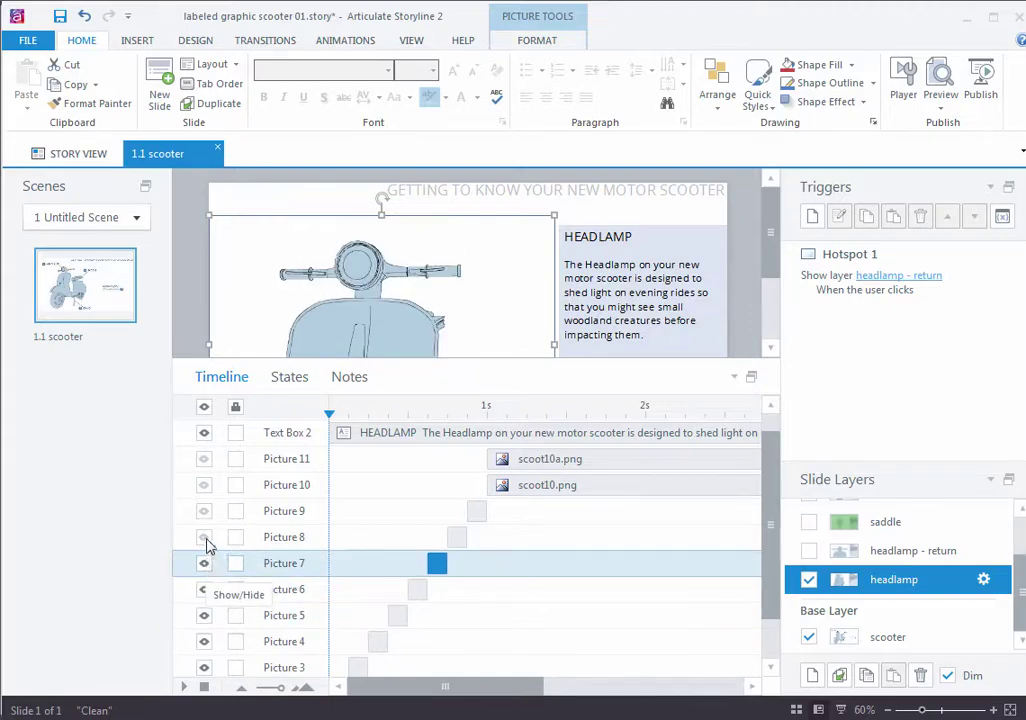
{"action": "left_click", "coordinate": [206, 540]}
{"action": "left_click", "coordinate": [206, 512]}
{"action": "left_click", "coordinate": [206, 486]}
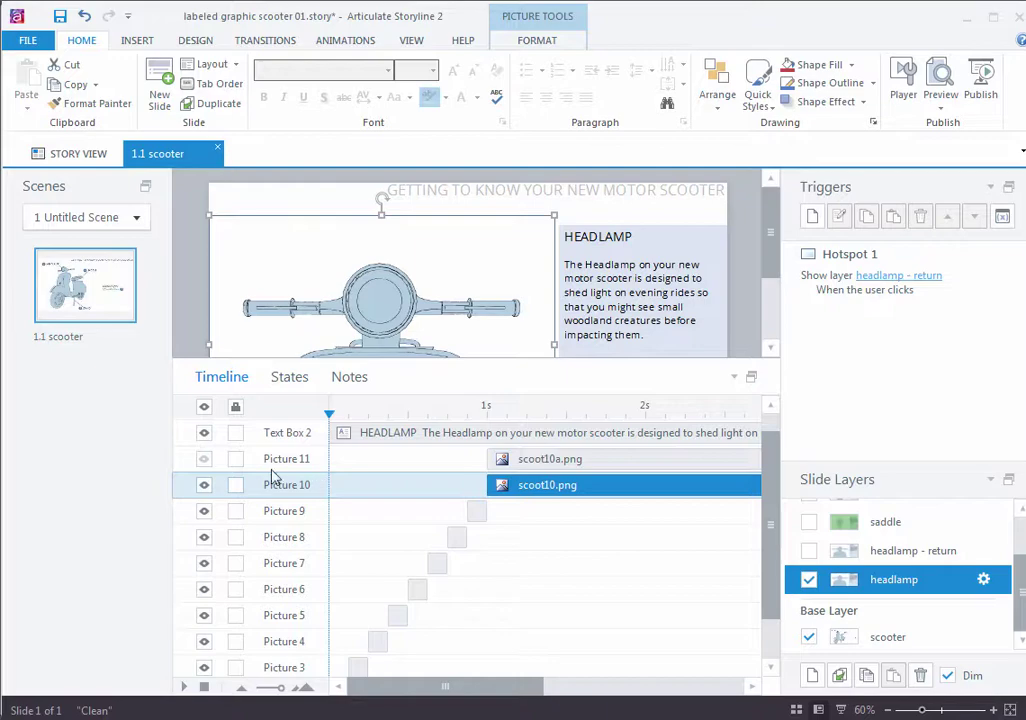
{"action": "left_click", "coordinate": [206, 459]}
Step: Select the full-slide Hotspot 1 and shrink the timeline to give the slide more room
{"action": "left_click_drag", "start_coordinate": [659, 362], "coordinate": [655, 437]}
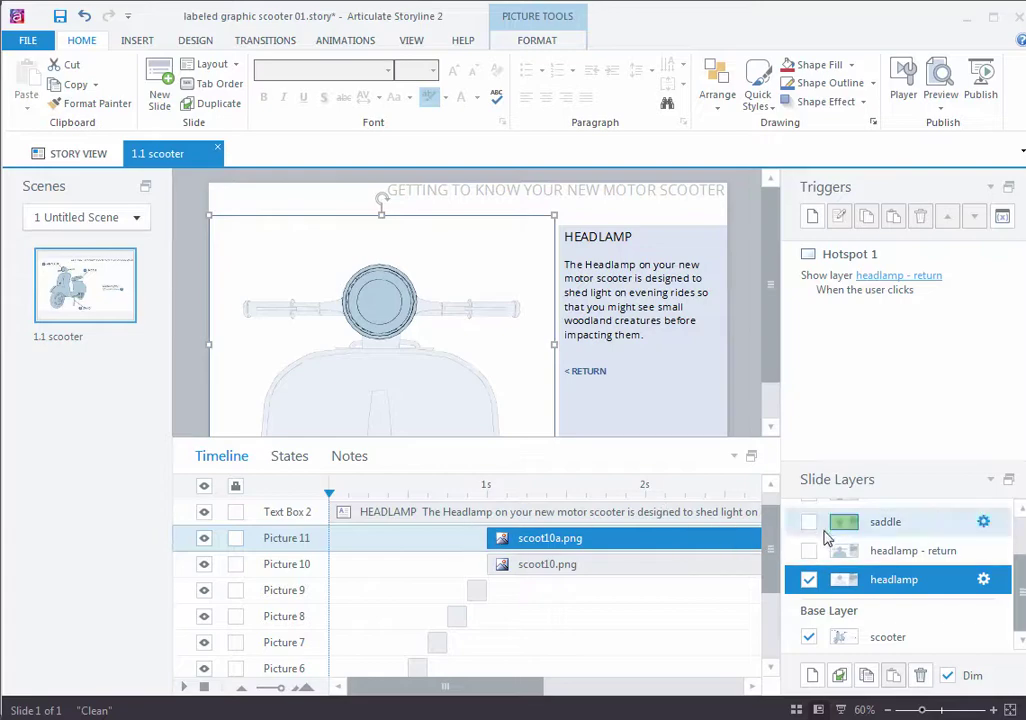
{"action": "scroll", "coordinate": [768, 546], "scroll_direction": "up", "scroll_amount": 1}
{"action": "left_click", "coordinate": [290, 511]}
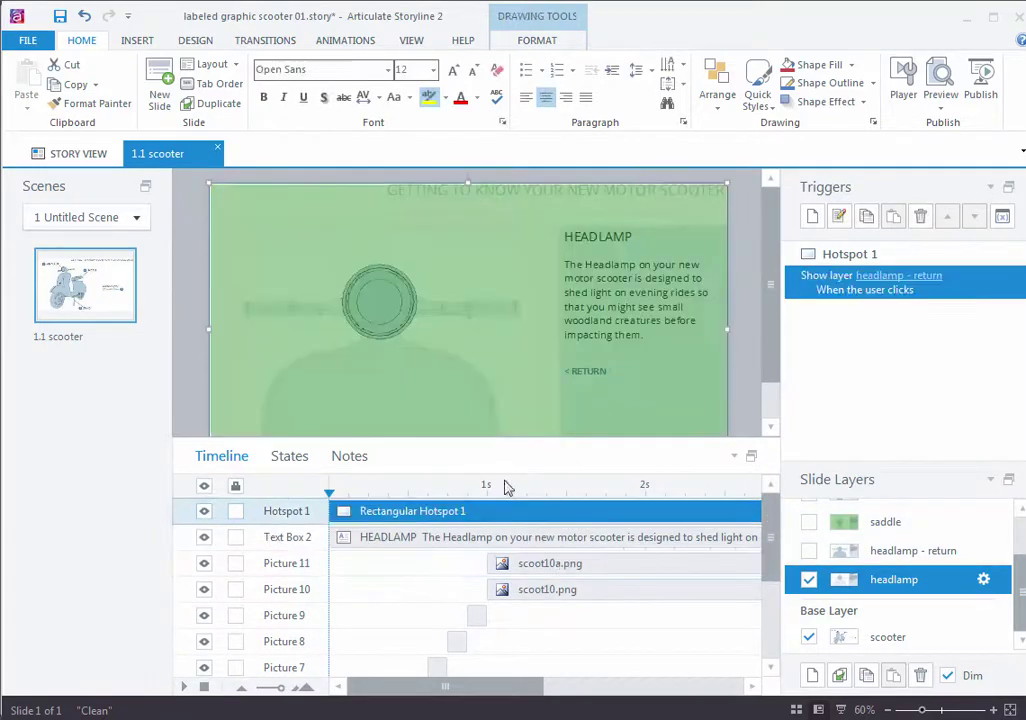
{"action": "left_click_drag", "start_coordinate": [709, 437], "coordinate": [704, 528]}
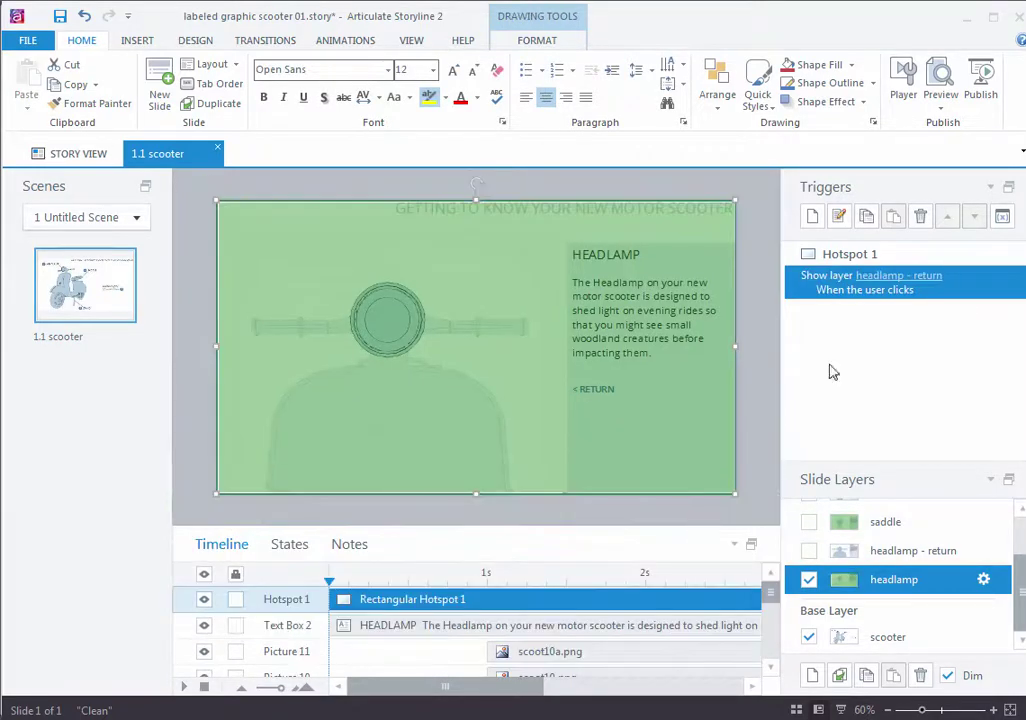
{"action": "left_click", "coordinate": [940, 80]}
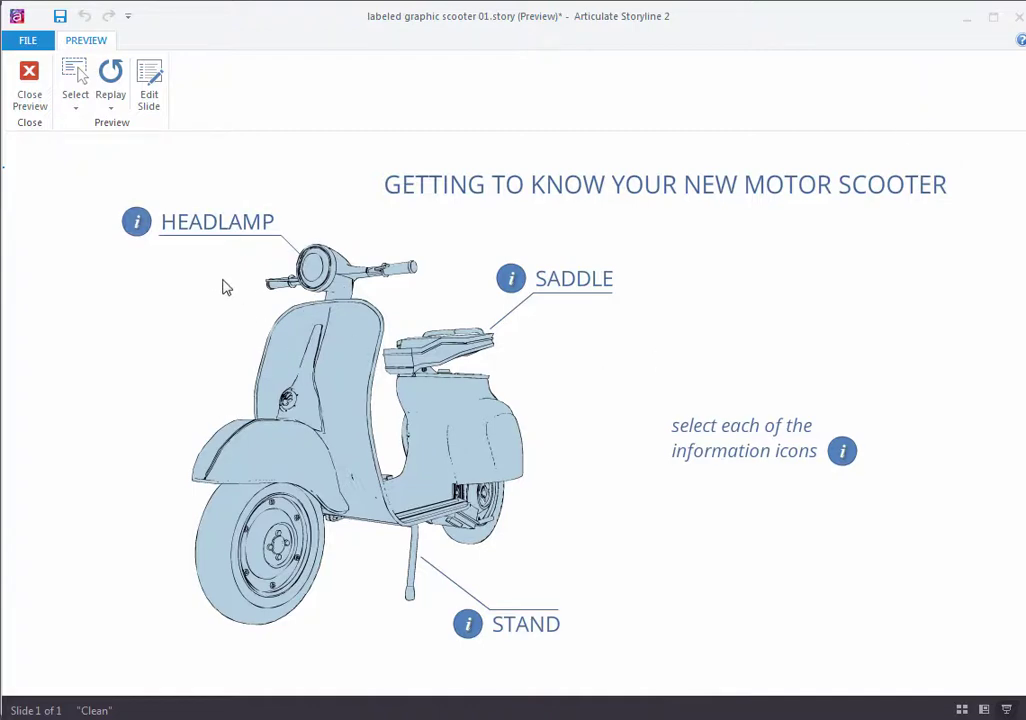
{"action": "left_click", "coordinate": [222, 233]}
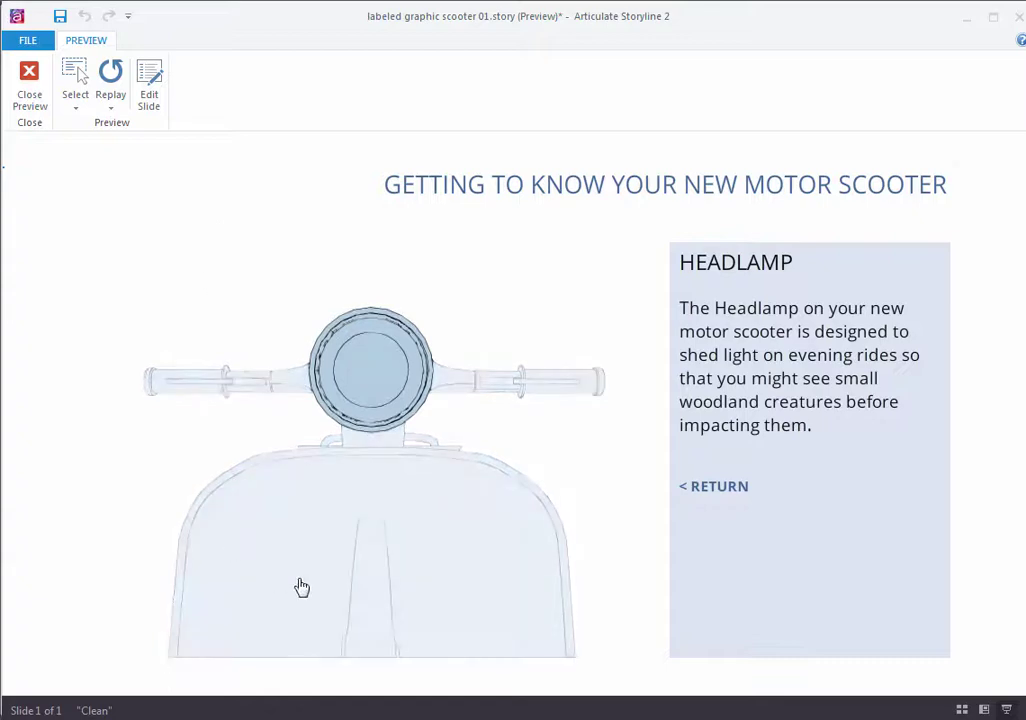
{"action": "left_click", "coordinate": [613, 484]}
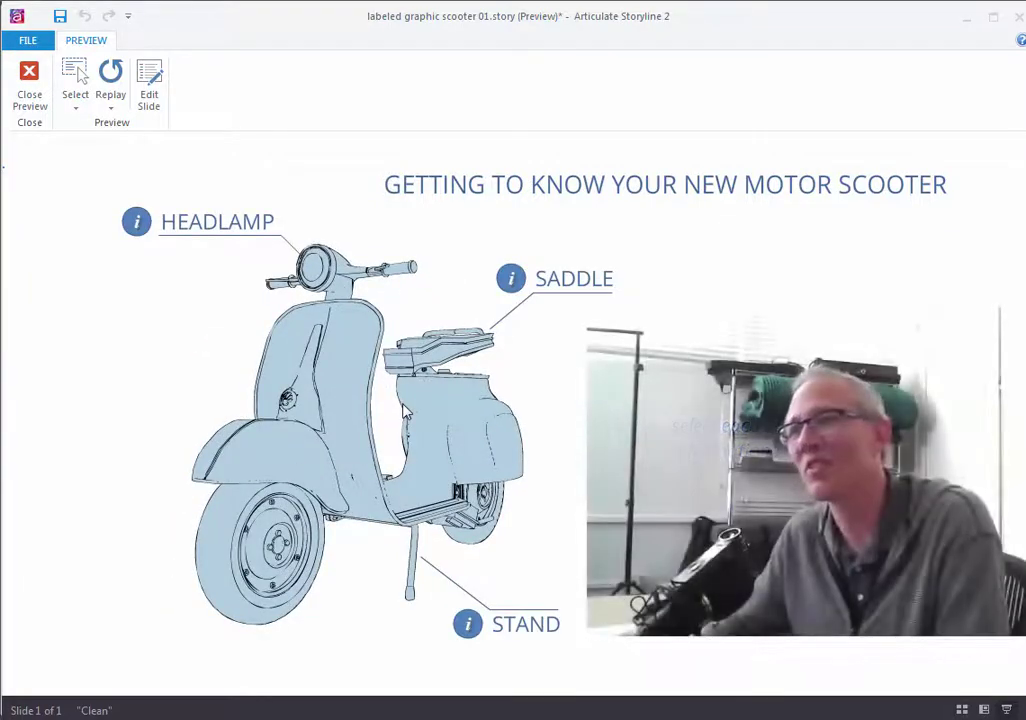
{"action": "left_click", "coordinate": [229, 228]}
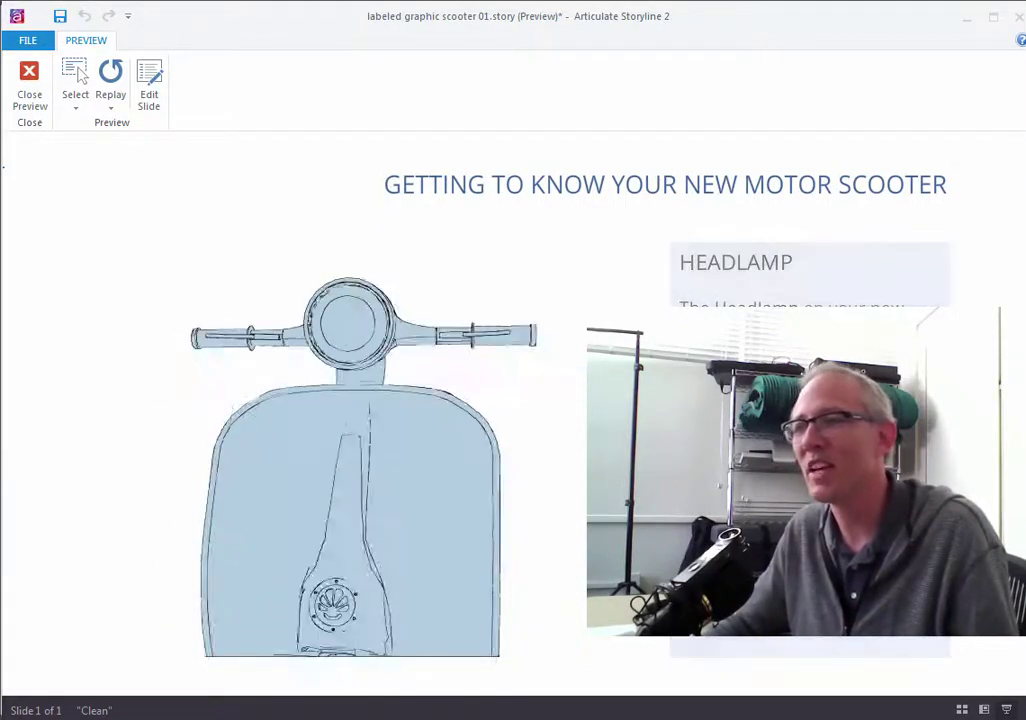
{"action": "left_click", "coordinate": [28, 80]}
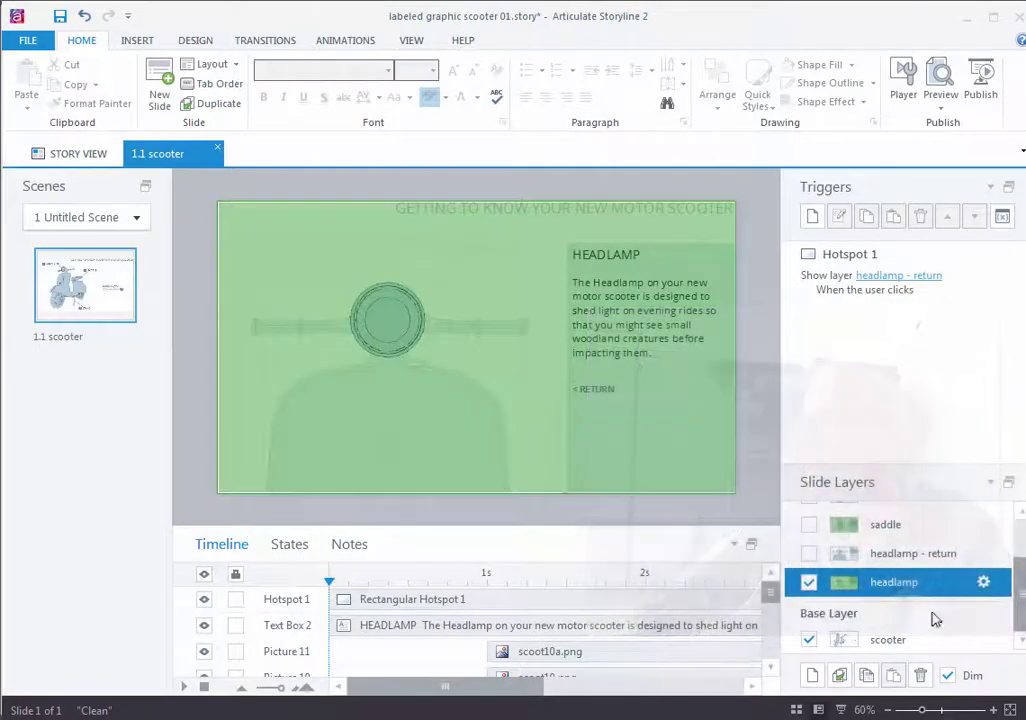
Step: On the headlamp - return layer, hide all objects, restore Text Box 1, and toggle Pictures 8–10
{"action": "left_click", "coordinate": [903, 556]}
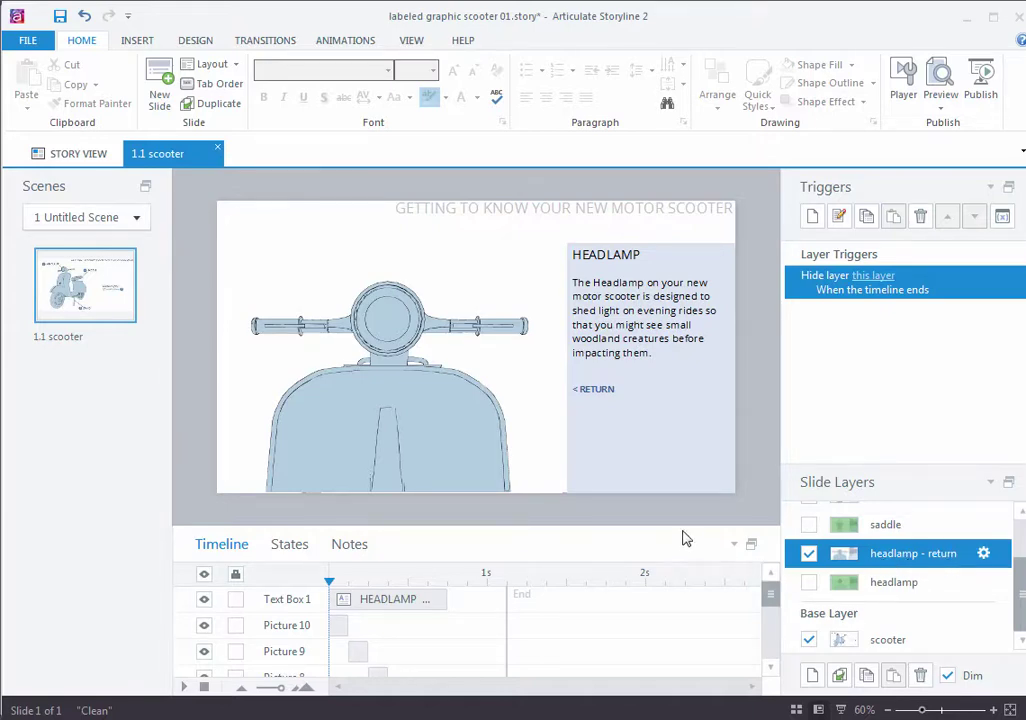
{"action": "left_click_drag", "start_coordinate": [682, 528], "coordinate": [682, 316]}
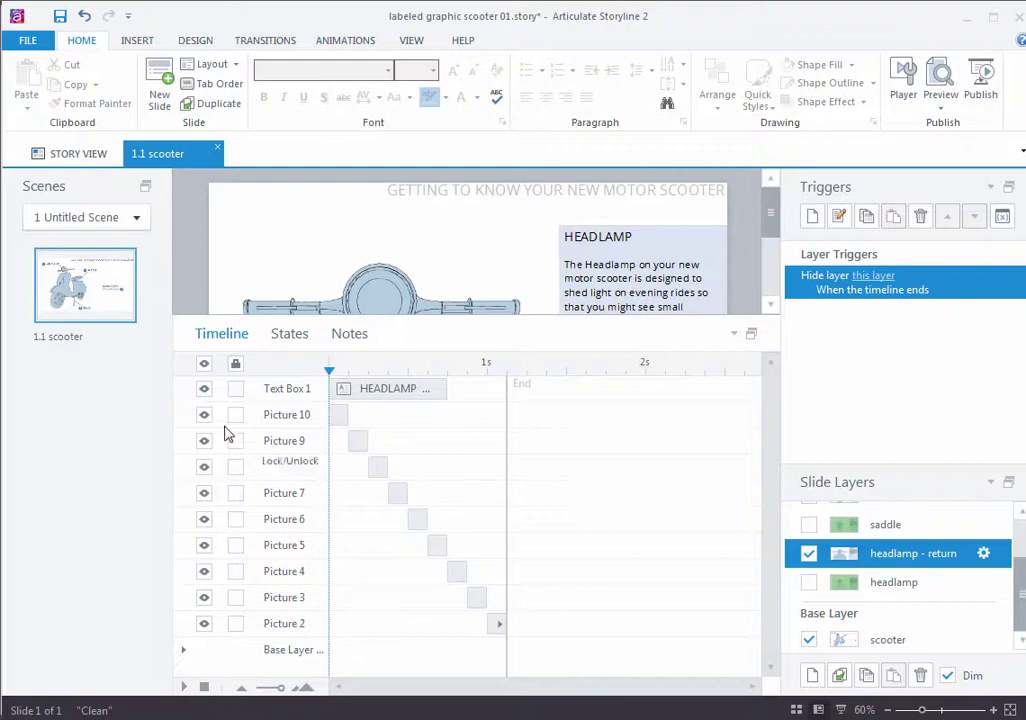
{"action": "left_click", "coordinate": [204, 363]}
{"action": "left_click", "coordinate": [204, 389]}
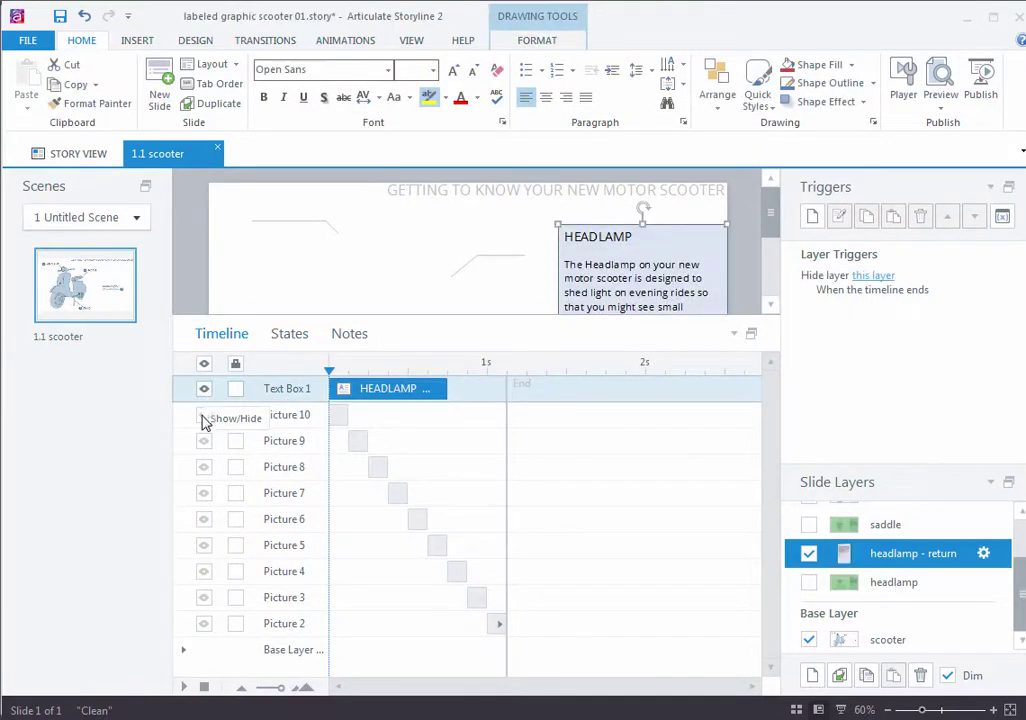
{"action": "left_click", "coordinate": [203, 415]}
{"action": "left_click_drag", "start_coordinate": [671, 318], "coordinate": [666, 364]}
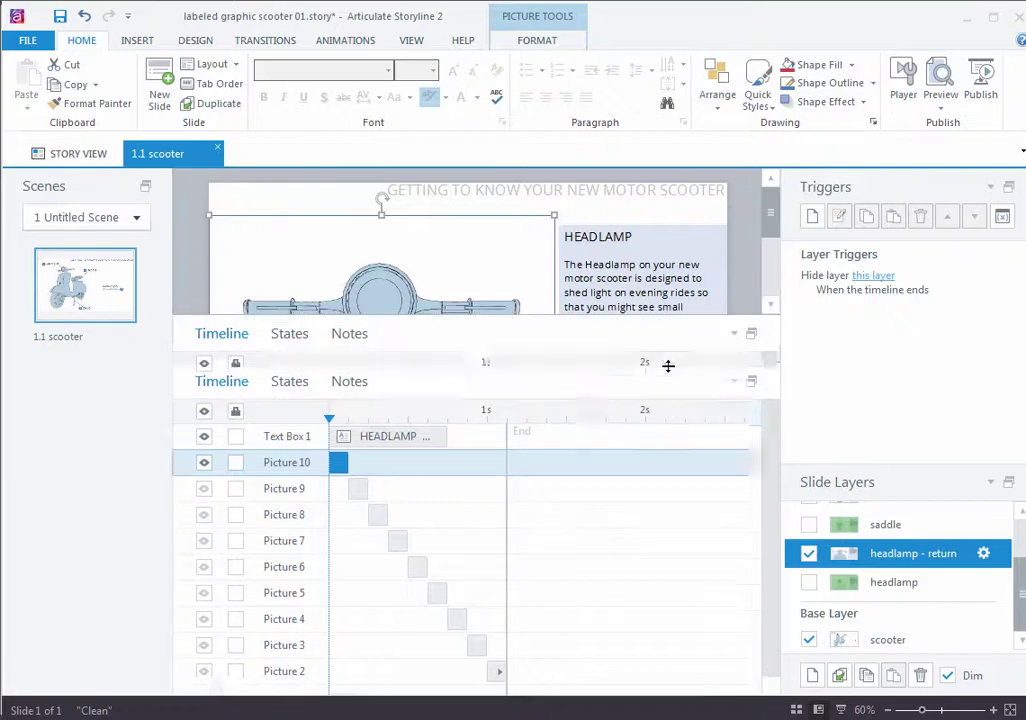
{"action": "left_click", "coordinate": [204, 488]}
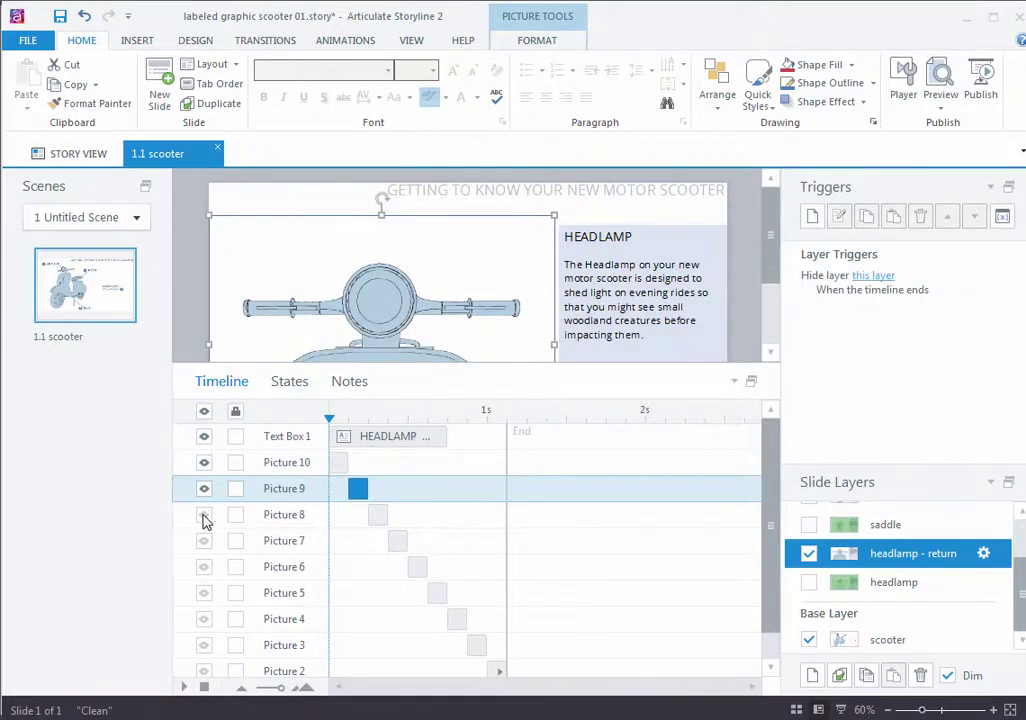
{"action": "left_click", "coordinate": [204, 516]}
{"action": "left_click", "coordinate": [203, 462]}
{"action": "left_click", "coordinate": [203, 488]}
{"action": "left_click", "coordinate": [204, 514]}
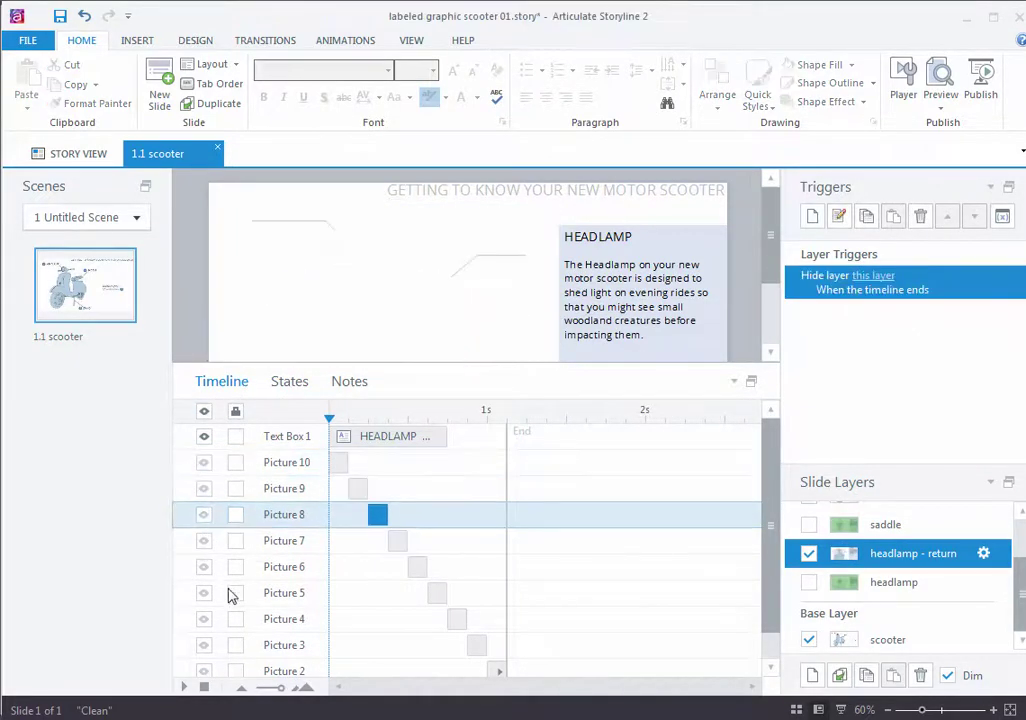
Step: Show Pictures 2 through 10 again on the headlamp - return layer
{"action": "scroll", "coordinate": [760, 560], "scroll_direction": "down", "scroll_amount": 1}
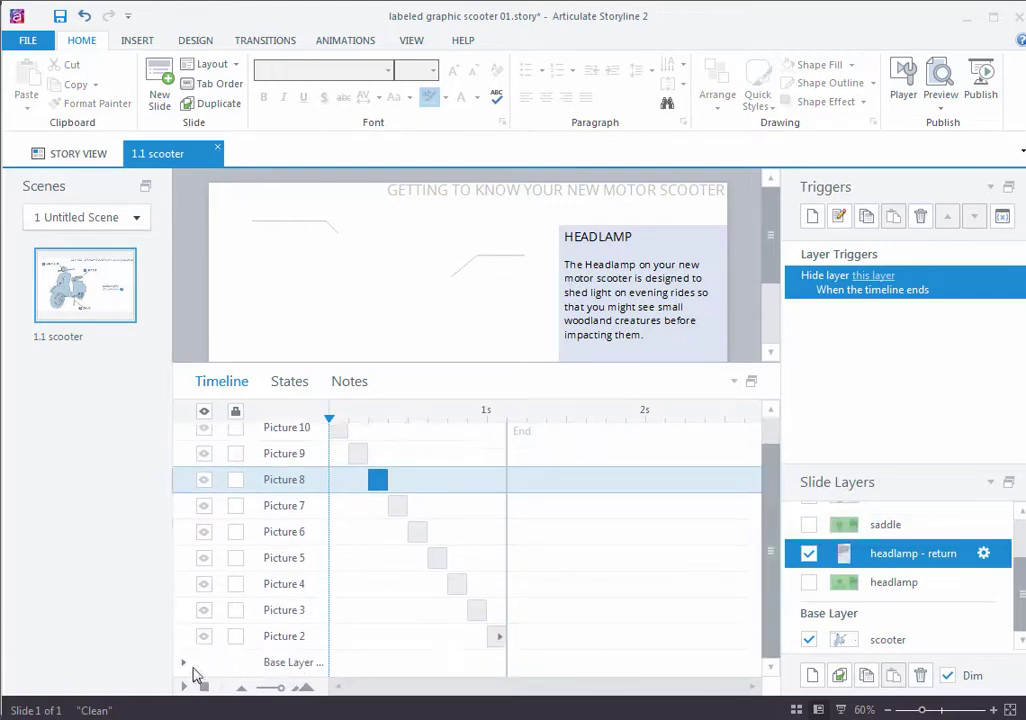
{"action": "left_click", "coordinate": [204, 636]}
{"action": "left_click", "coordinate": [204, 610]}
{"action": "left_click", "coordinate": [204, 584]}
{"action": "left_click", "coordinate": [204, 558]}
{"action": "left_click", "coordinate": [204, 531]}
{"action": "left_click", "coordinate": [204, 505]}
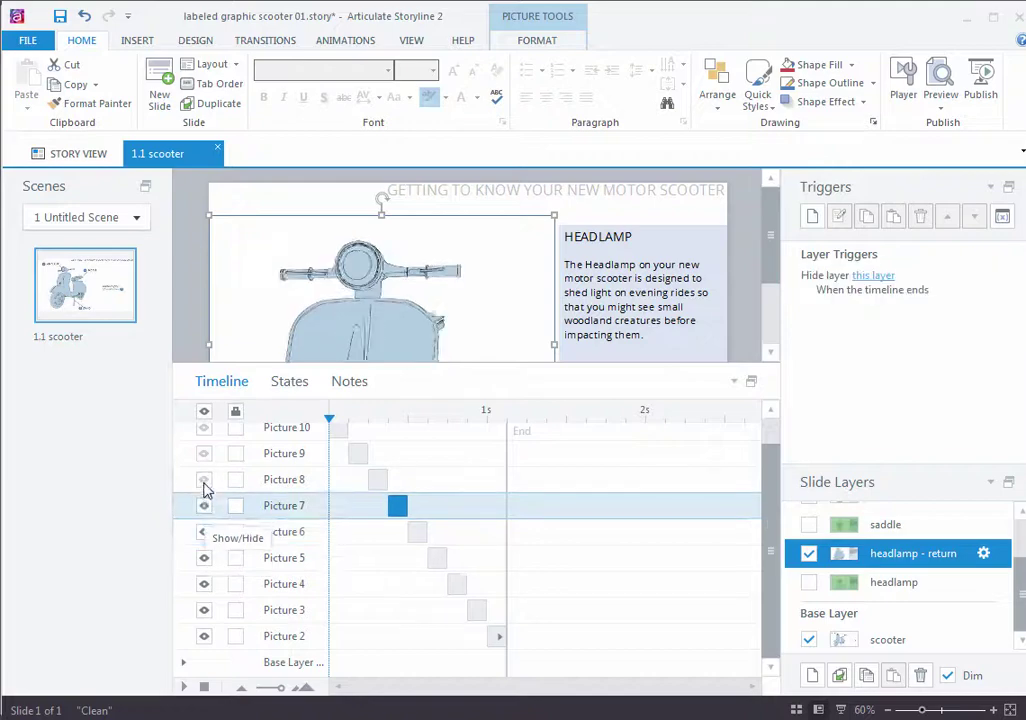
{"action": "left_click", "coordinate": [204, 479]}
{"action": "left_click", "coordinate": [204, 453]}
{"action": "left_click_drag", "start_coordinate": [775, 566], "coordinate": [763, 472]}
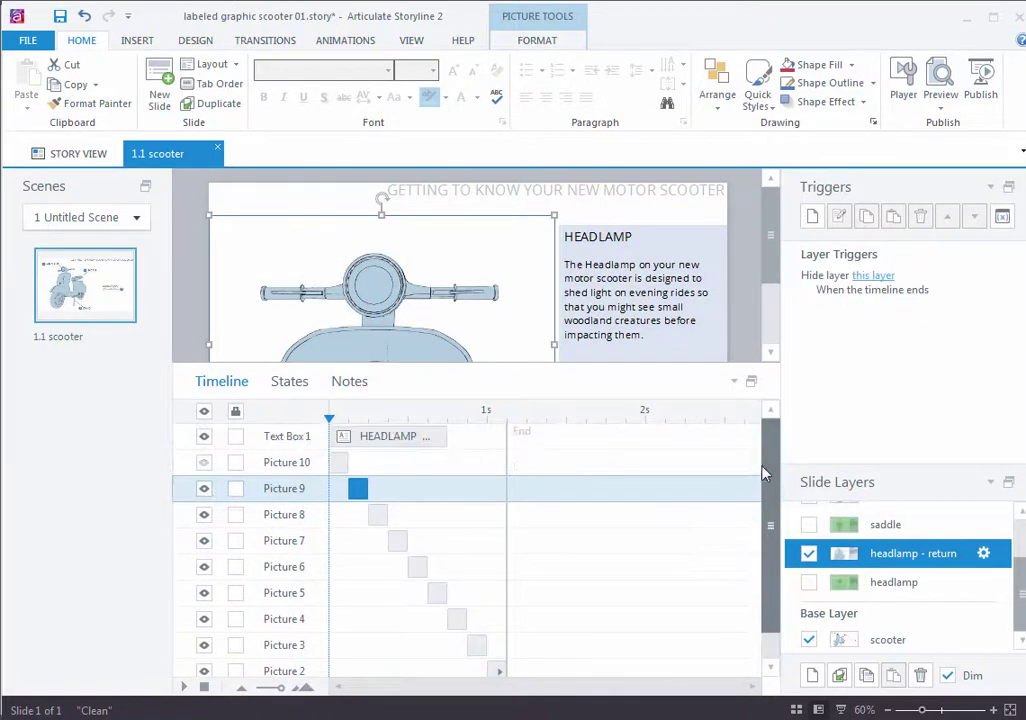
{"action": "left_click", "coordinate": [204, 462]}
Step: Check the headlamp and headlamp - return layers, then open the scooter base layer
{"action": "left_click", "coordinate": [935, 583]}
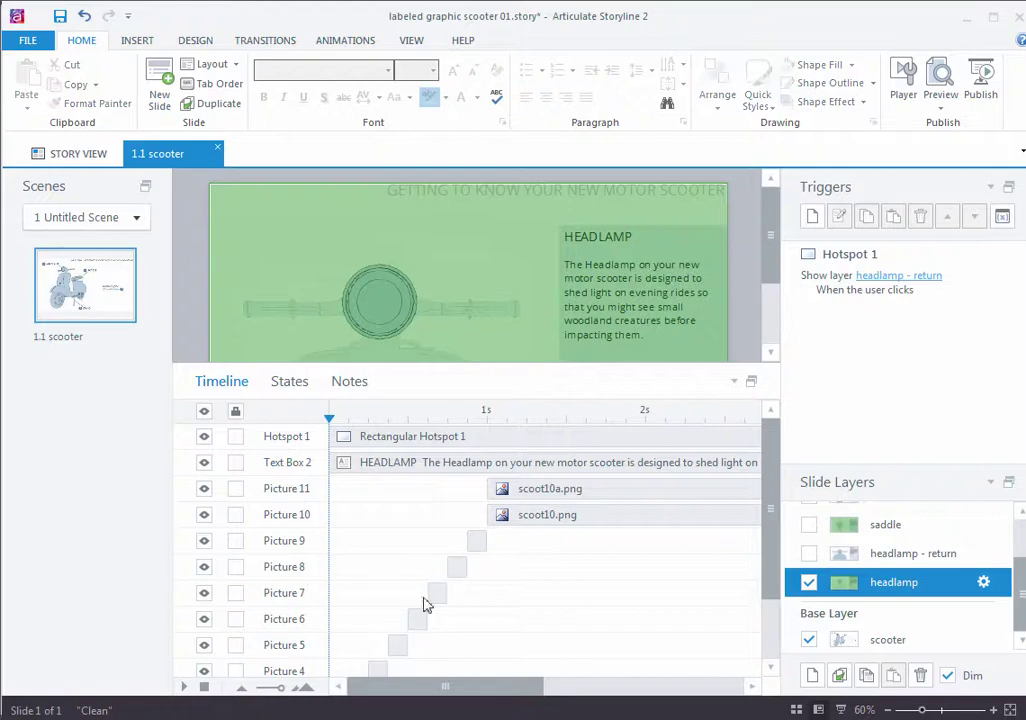
{"action": "left_click", "coordinate": [893, 554]}
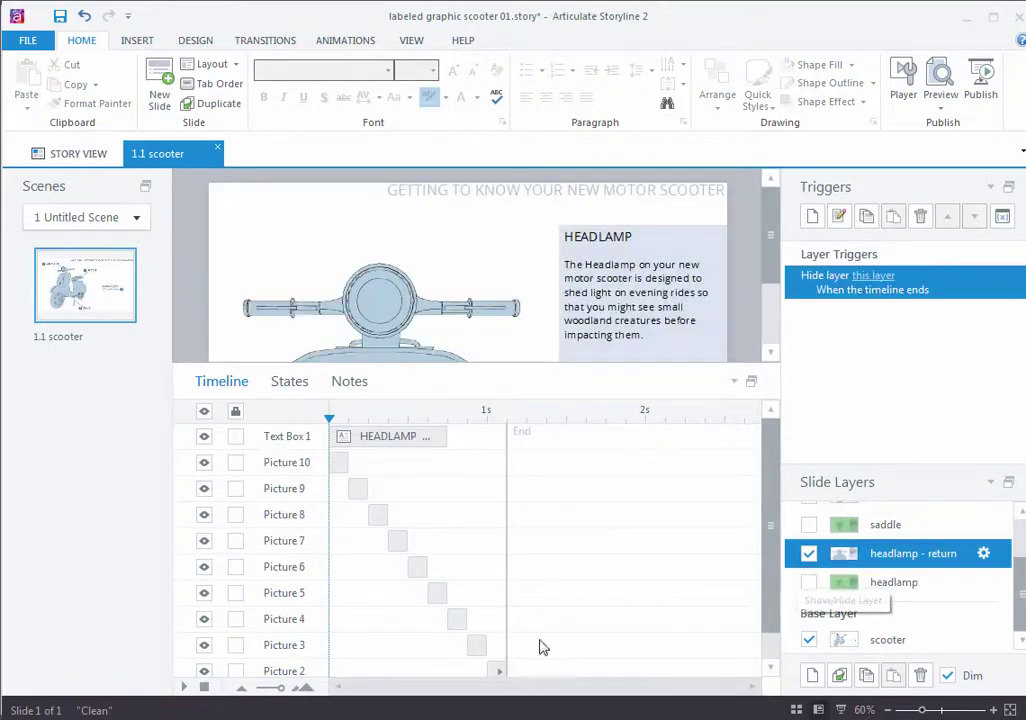
{"action": "left_click_drag", "start_coordinate": [598, 365], "coordinate": [596, 493]}
{"action": "left_click", "coordinate": [884, 641]}
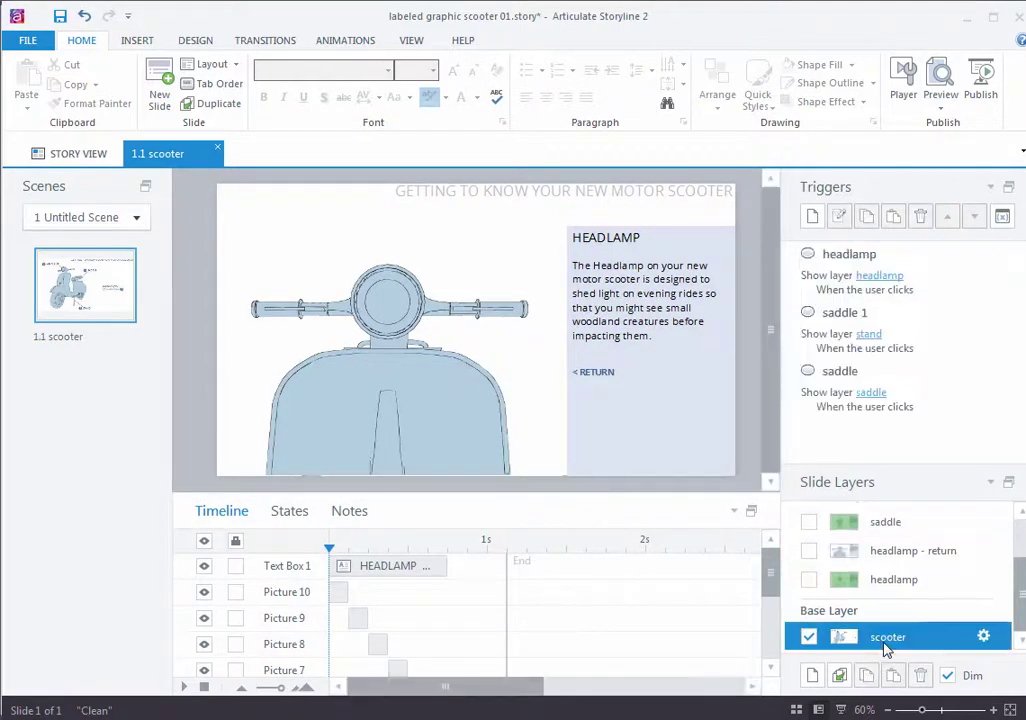